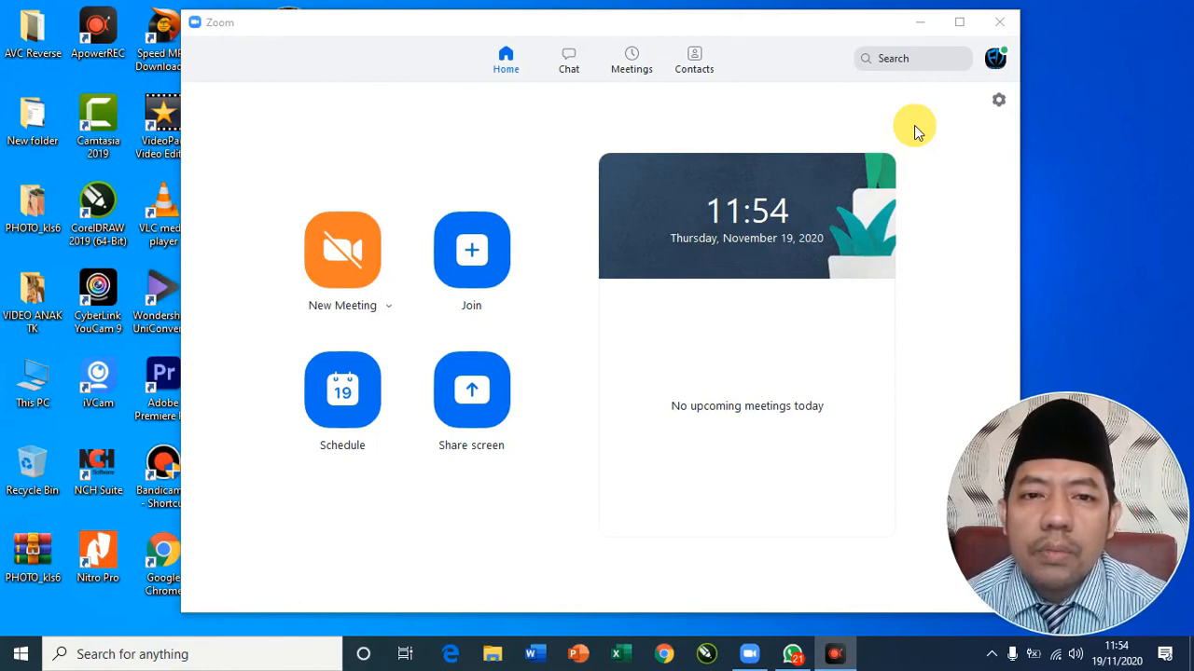
Check the Zoom client for updates and close the update window.
{"action": "left_click", "coordinate": [612, 30]}
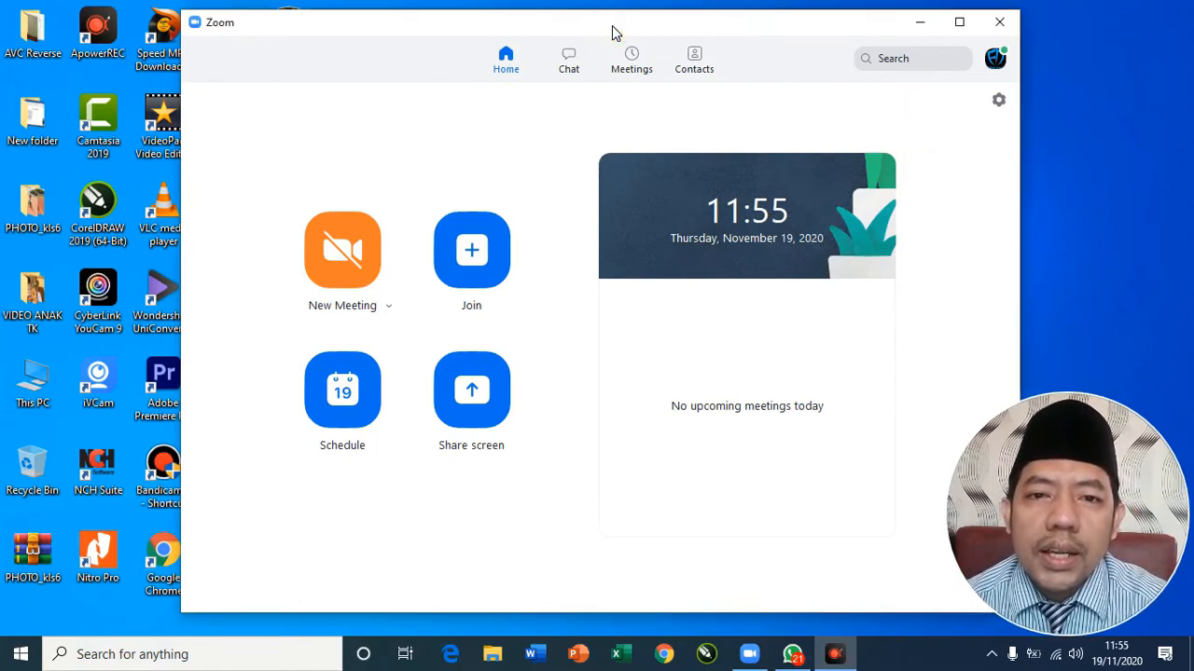
{"action": "left_click_drag", "start_coordinate": [612, 27], "coordinate": [622, 27]}
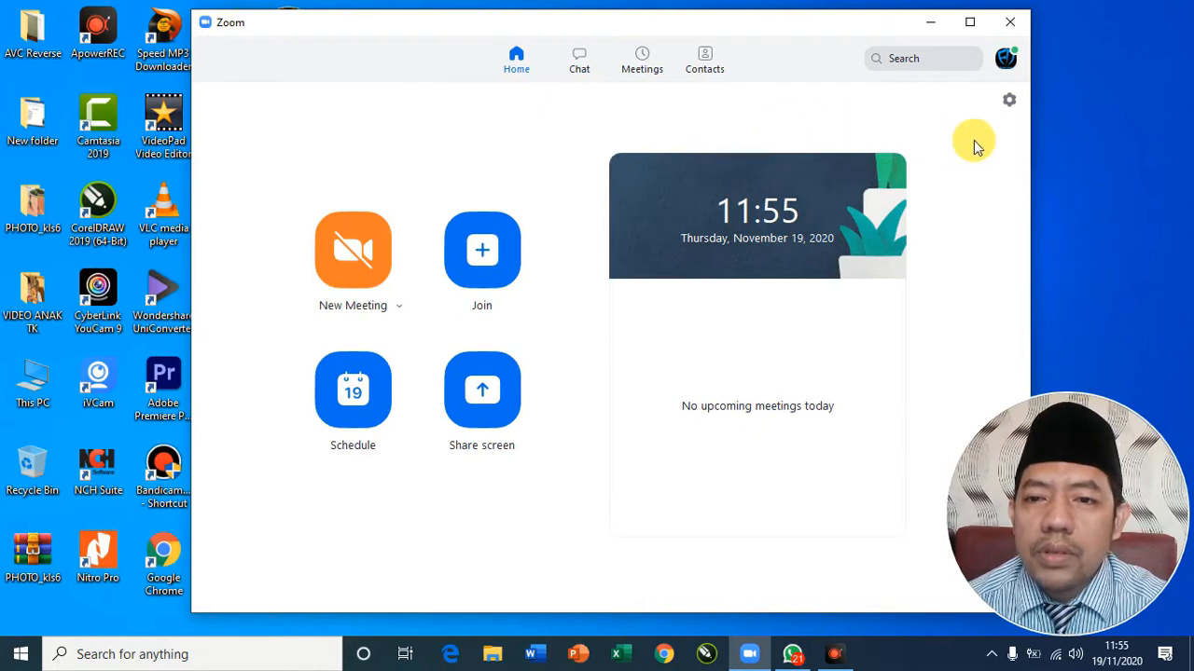
{"action": "left_click", "coordinate": [1006, 61]}
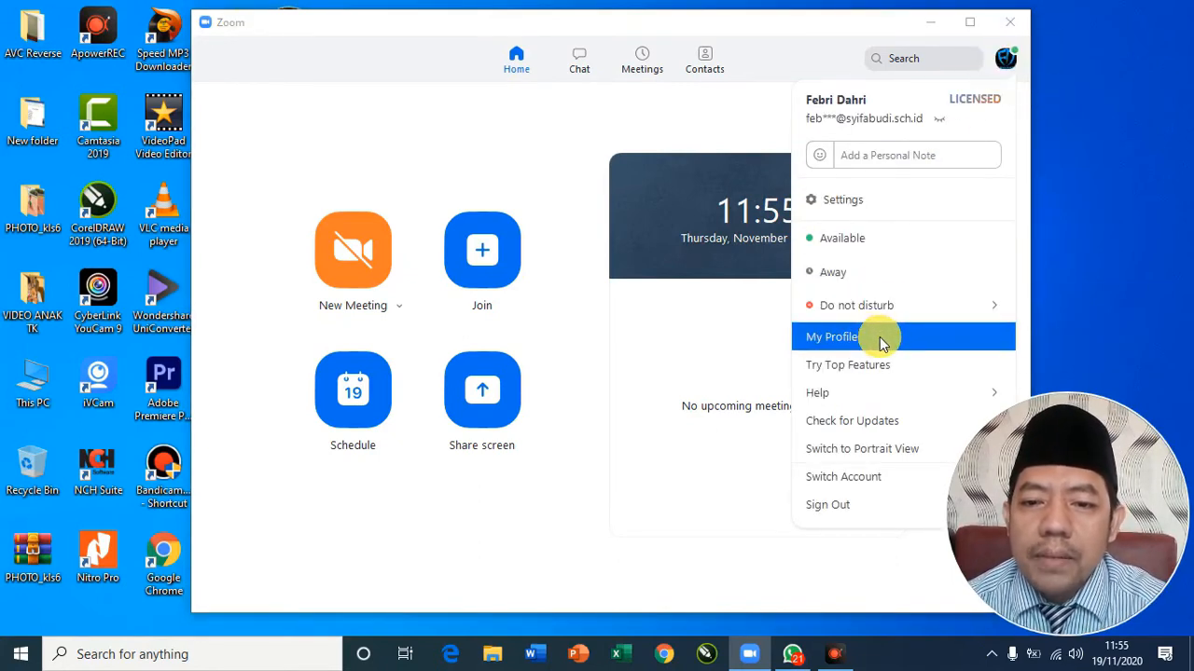
{"action": "left_click", "coordinate": [859, 424]}
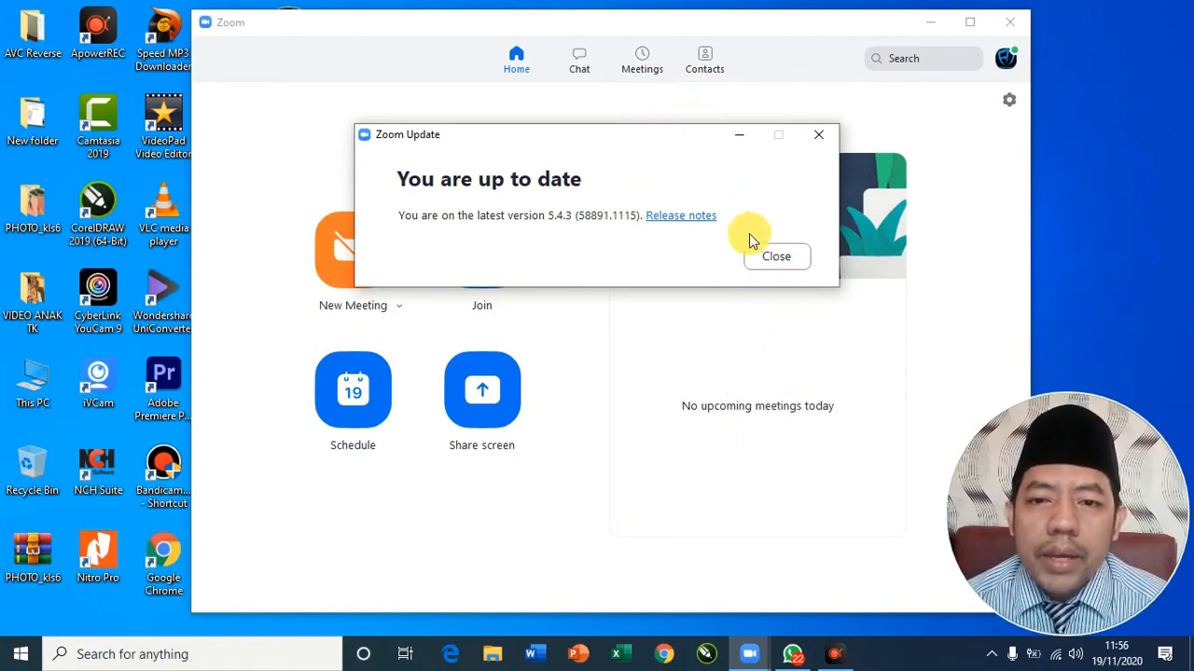
{"action": "left_click", "coordinate": [766, 259]}
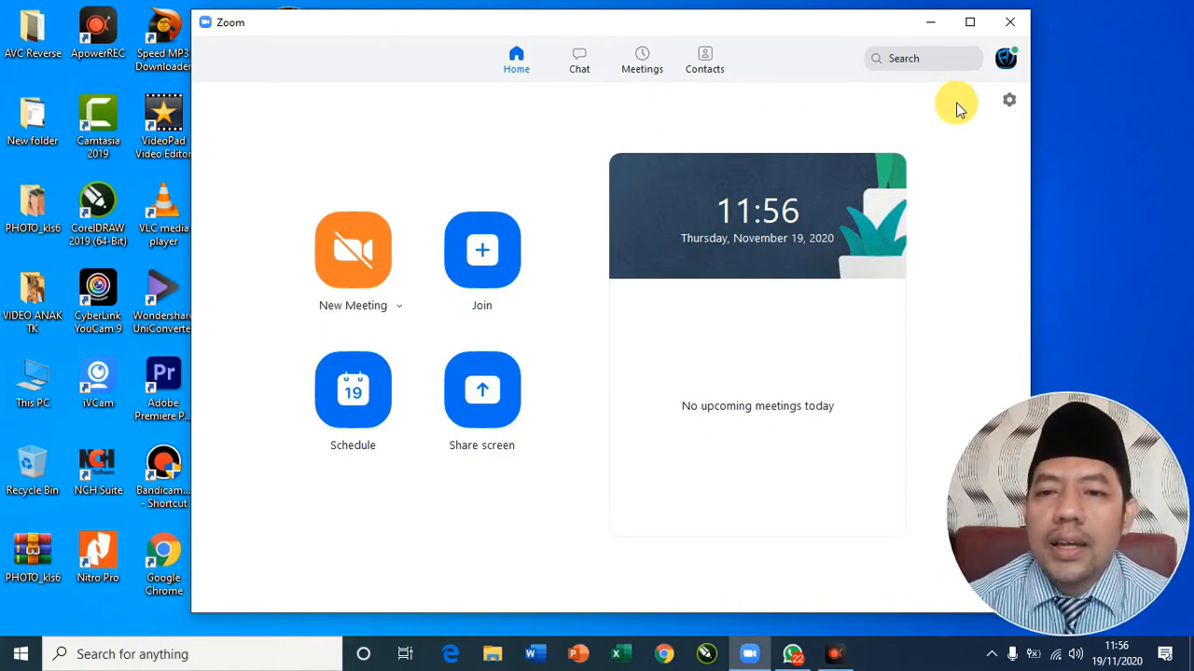
Open the full web settings page from the client's general settings and dismiss the browser's page-restore prompt.
{"action": "left_click", "coordinate": [1014, 102]}
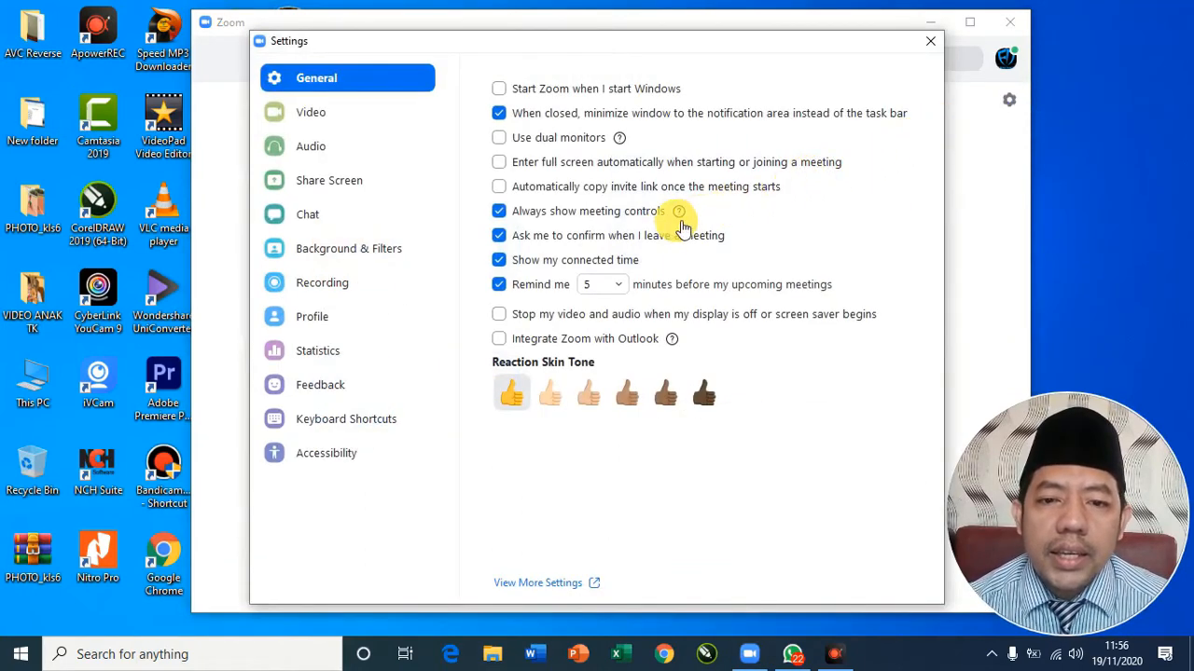
{"action": "left_click", "coordinate": [525, 590]}
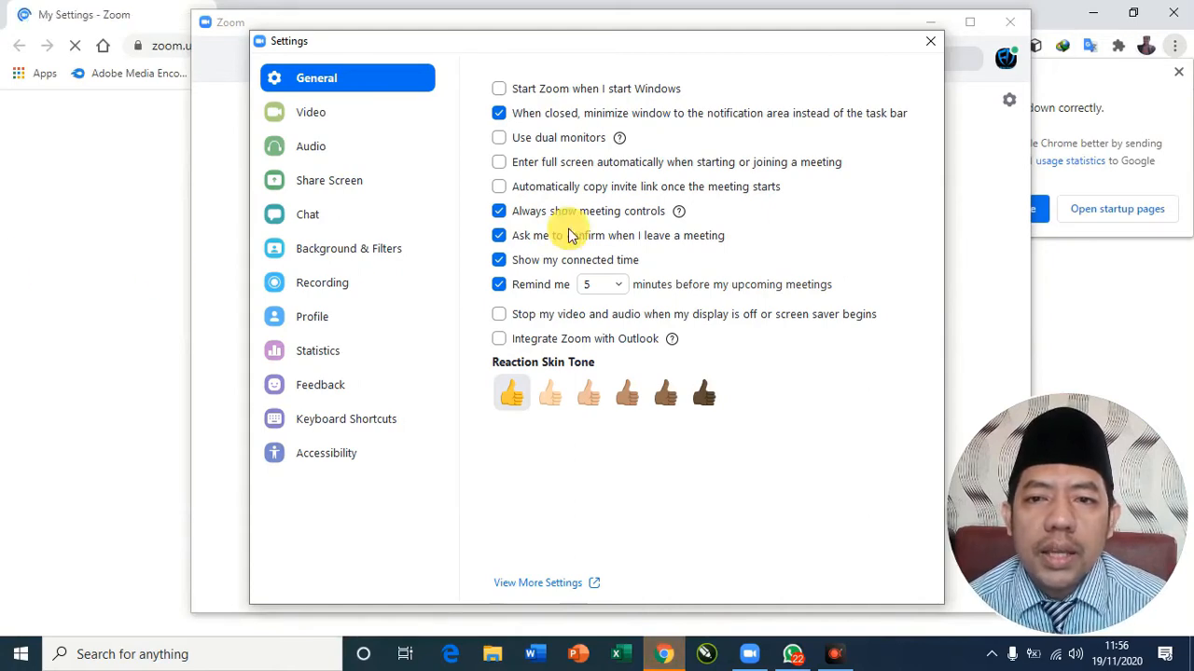
{"action": "left_click", "coordinate": [932, 43]}
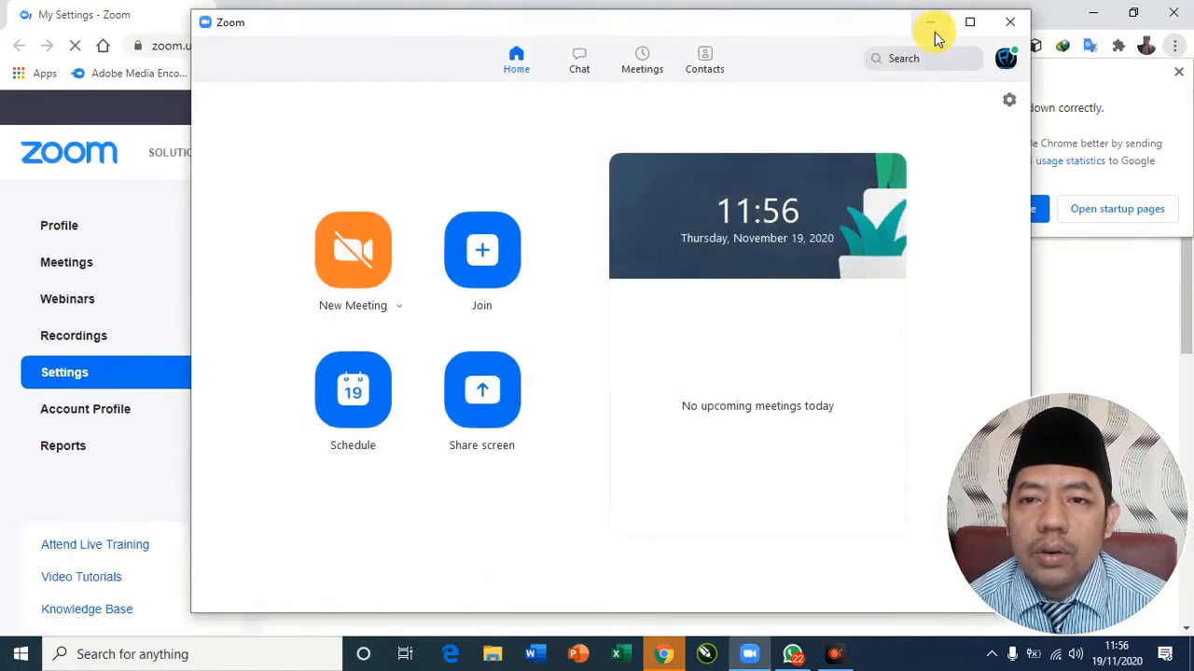
{"action": "left_click", "coordinate": [931, 21]}
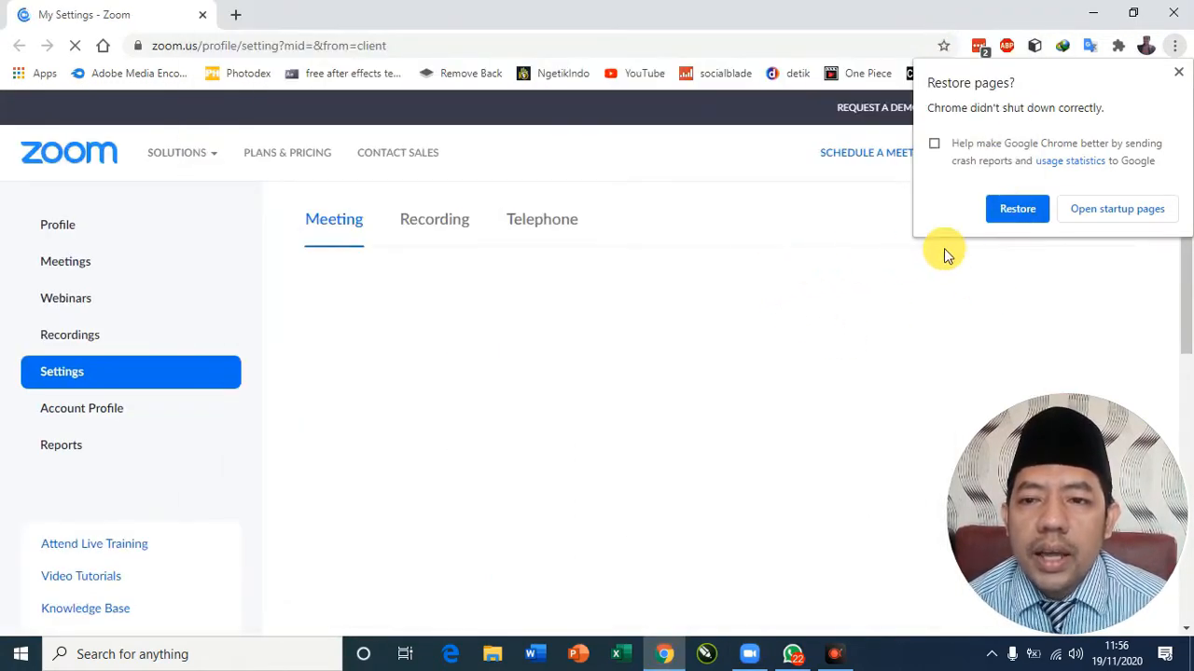
{"action": "left_click", "coordinate": [1178, 75]}
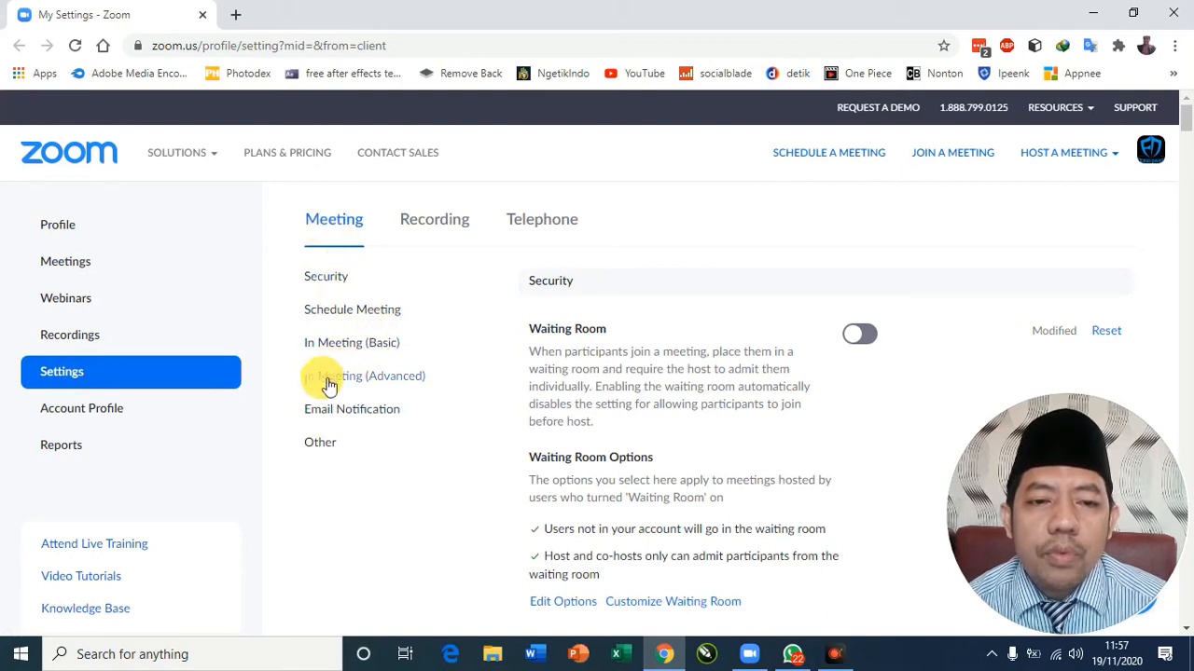
Check that the Breakout room option is enabled in the In Meeting (Advanced) web settings.
{"action": "left_click", "coordinate": [392, 390]}
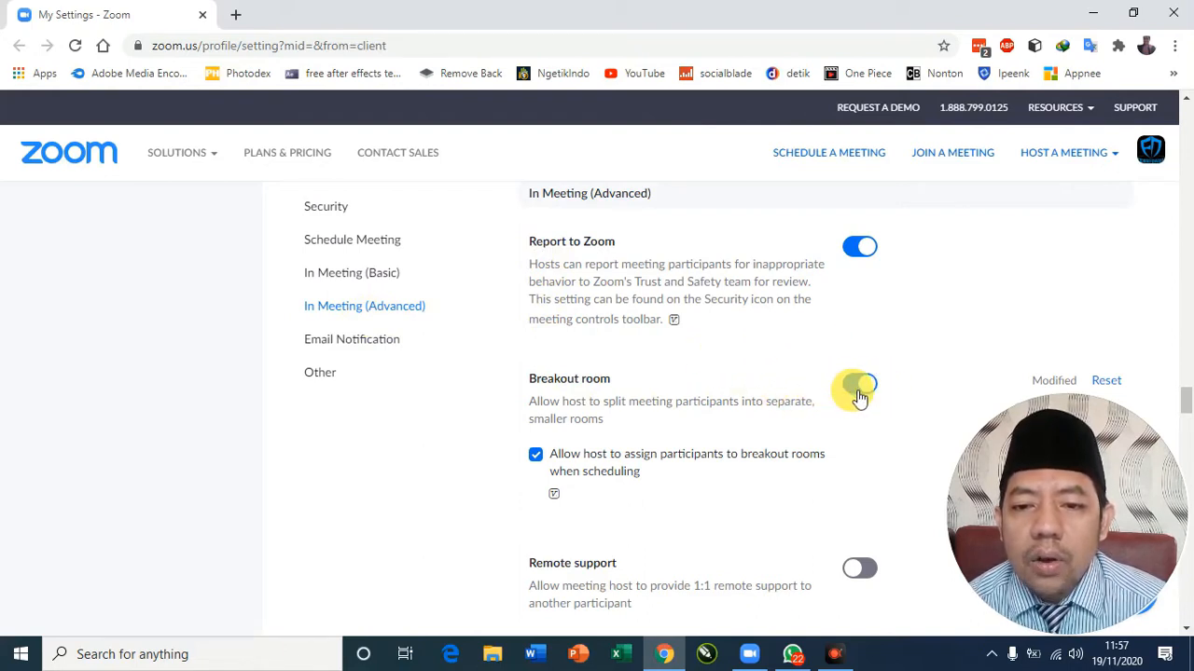
{"action": "scroll", "coordinate": [866, 504], "scroll_direction": "down", "scroll_amount": 1}
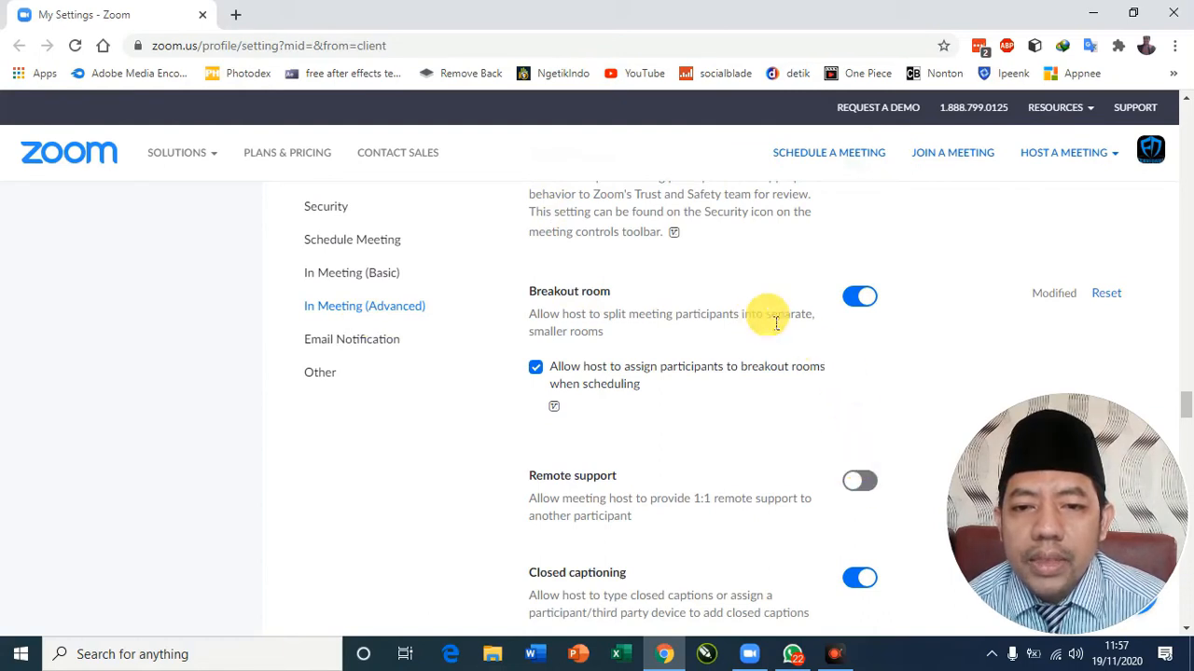
{"action": "left_click", "coordinate": [867, 297]}
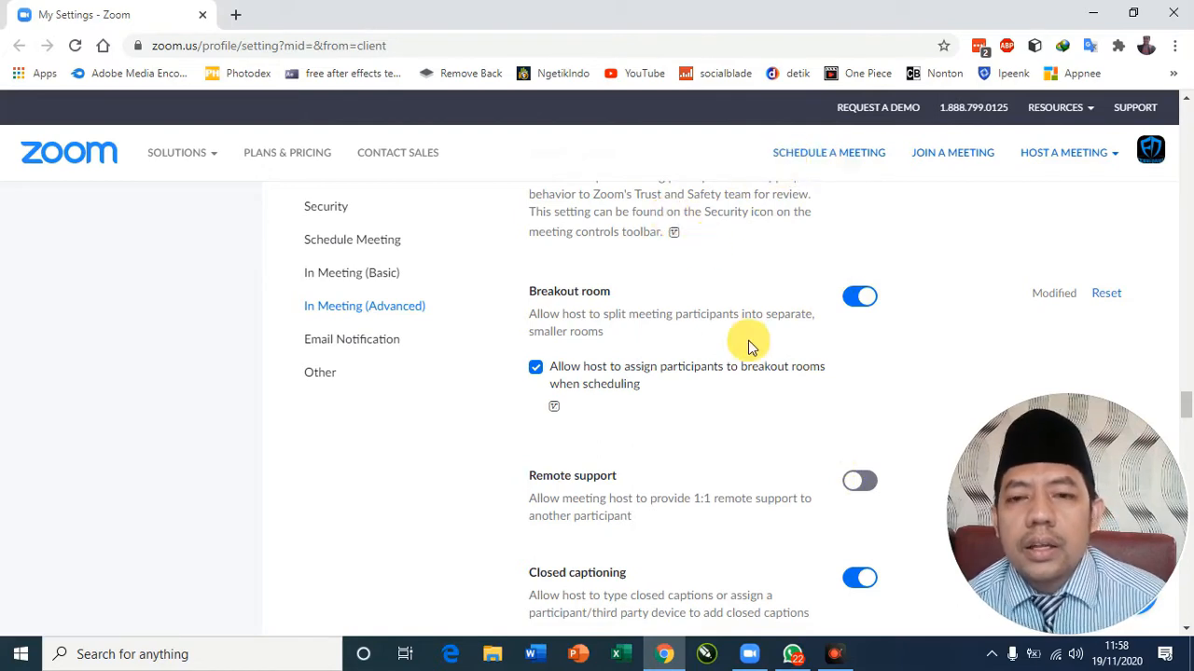
{"action": "scroll", "coordinate": [751, 347], "scroll_direction": "up", "scroll_amount": 1}
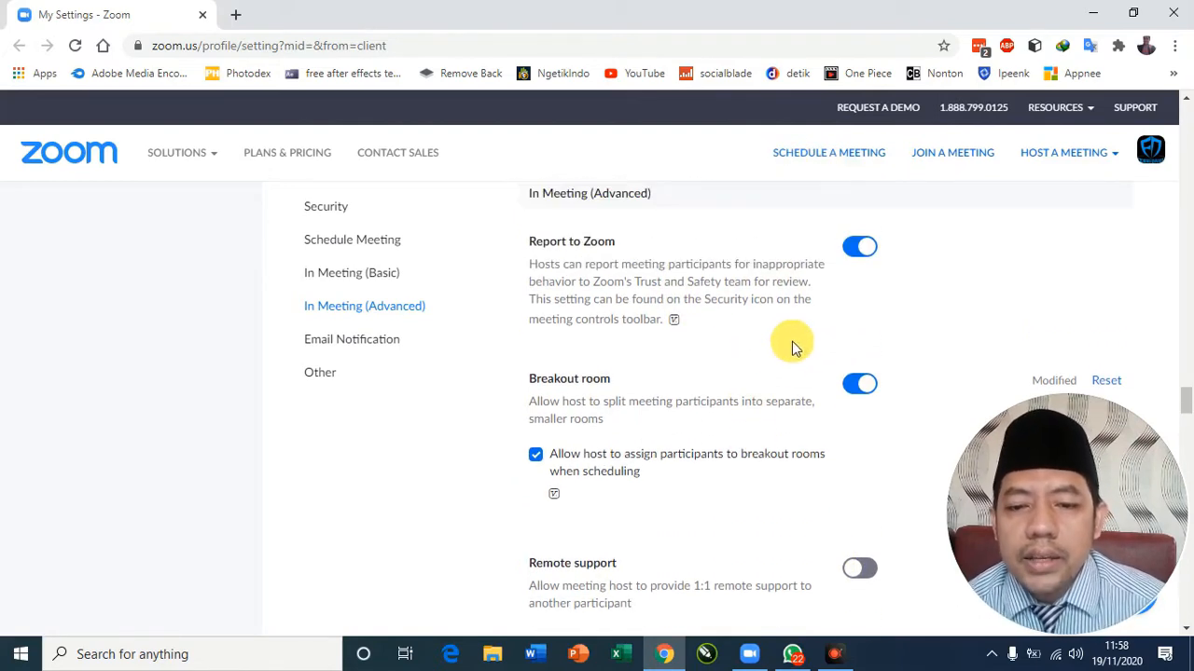
Switch back to the Zoom client, start a new meeting with computer audio and unmute the microphone.
{"action": "left_click", "coordinate": [754, 654]}
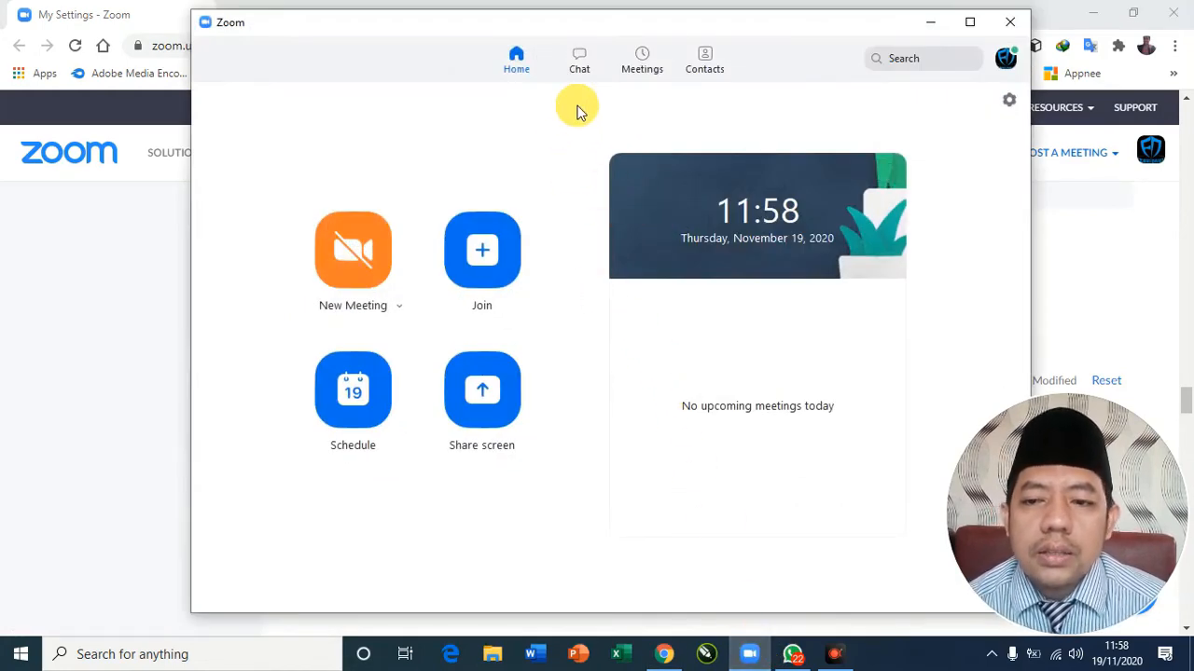
{"action": "left_click", "coordinate": [366, 252]}
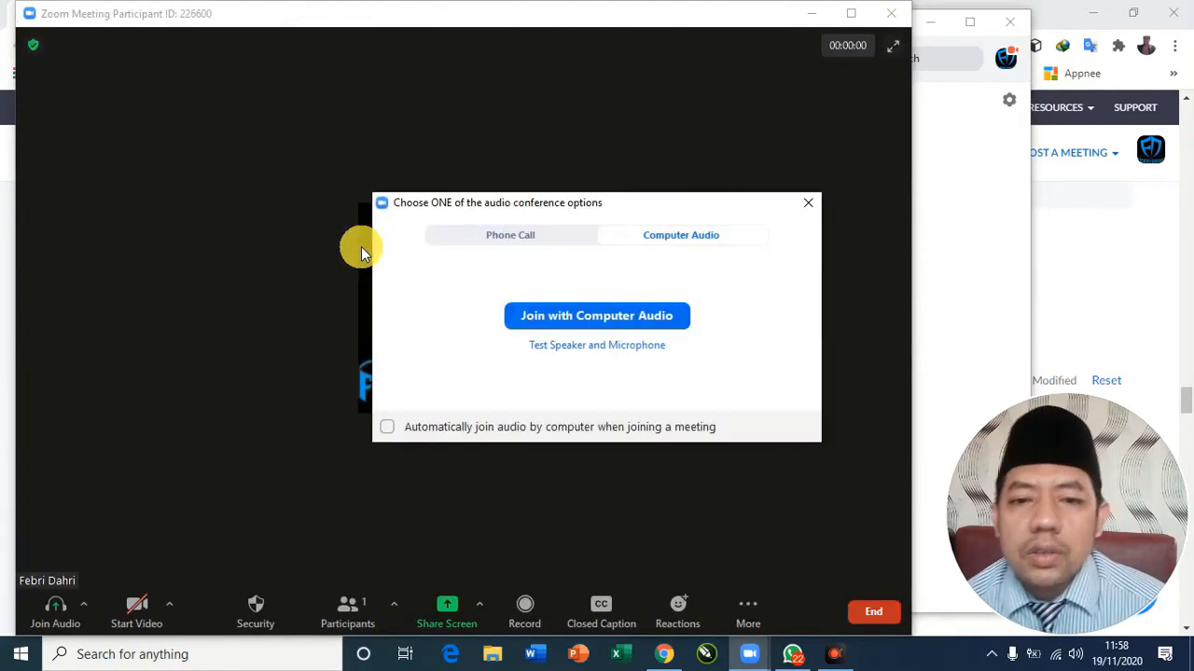
{"action": "left_click", "coordinate": [556, 314]}
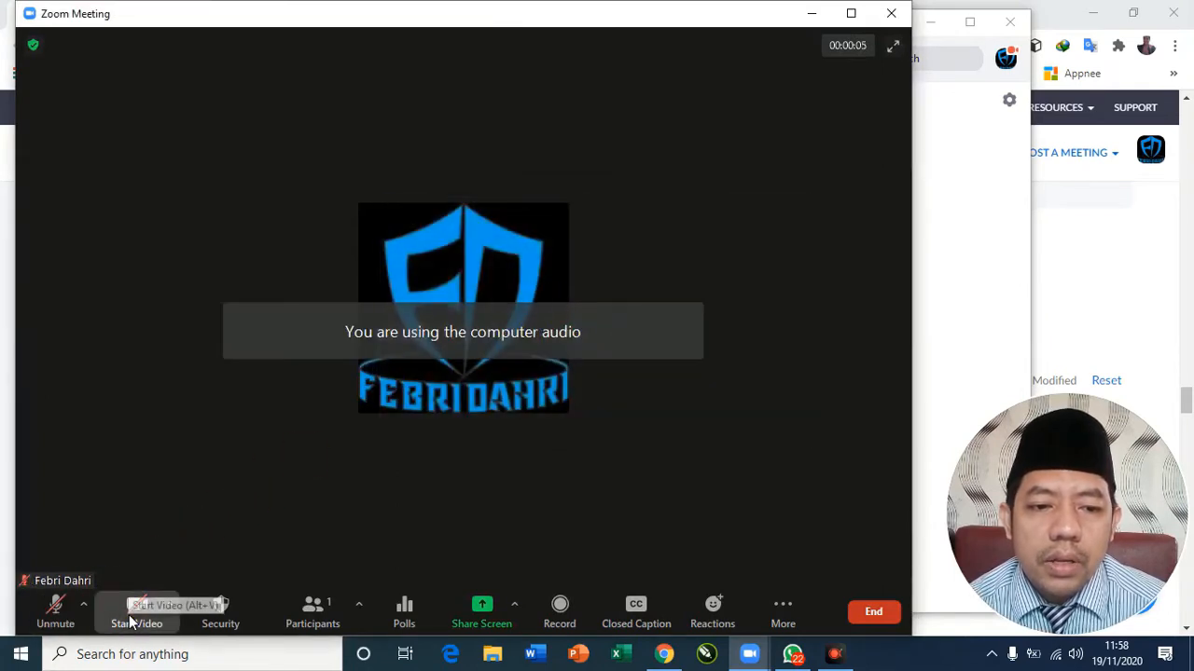
{"action": "left_click", "coordinate": [58, 610]}
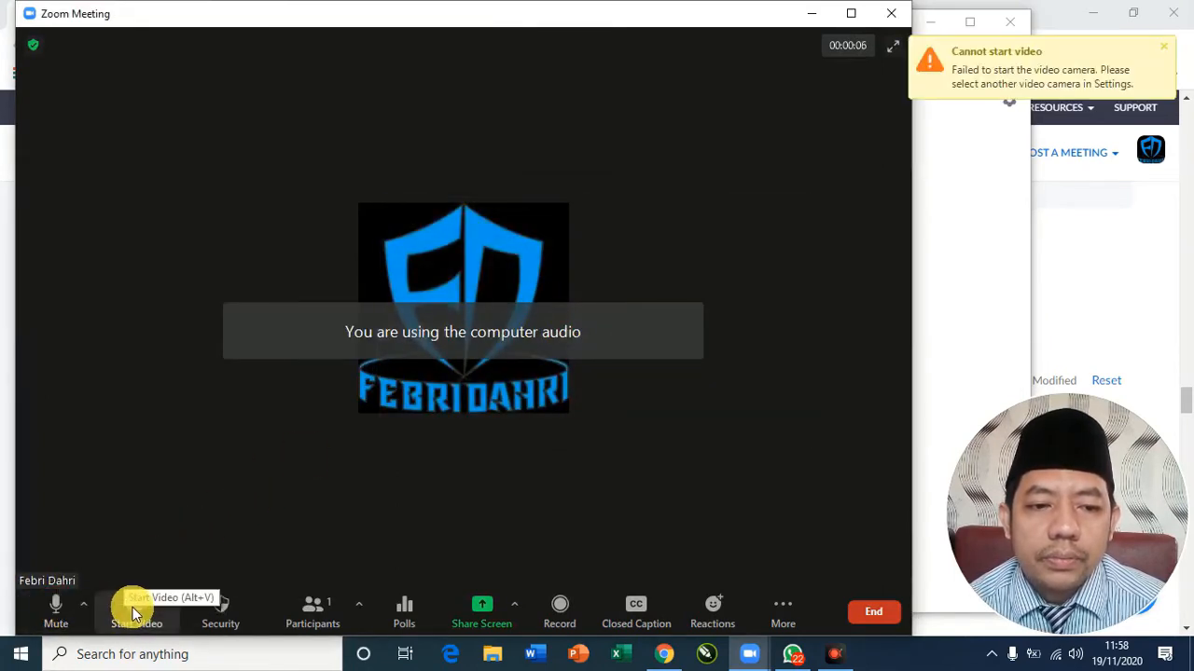
Try to start the camera video in the meeting and dismiss the notifications.
{"action": "left_click", "coordinate": [138, 604]}
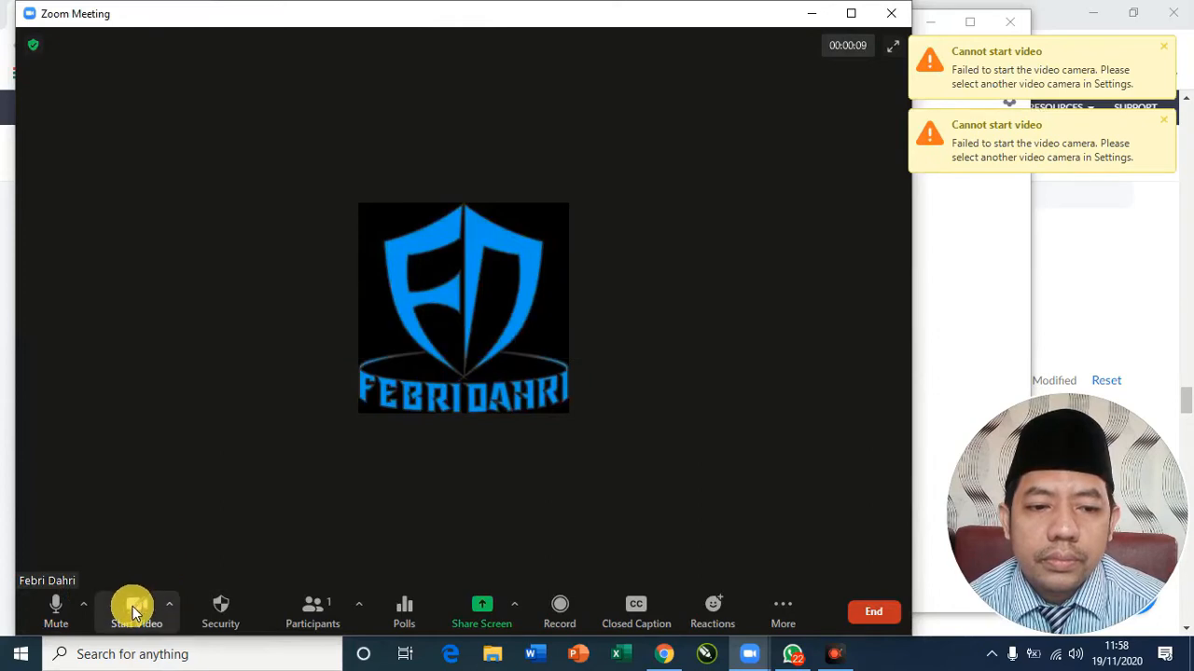
{"action": "left_click", "coordinate": [132, 606]}
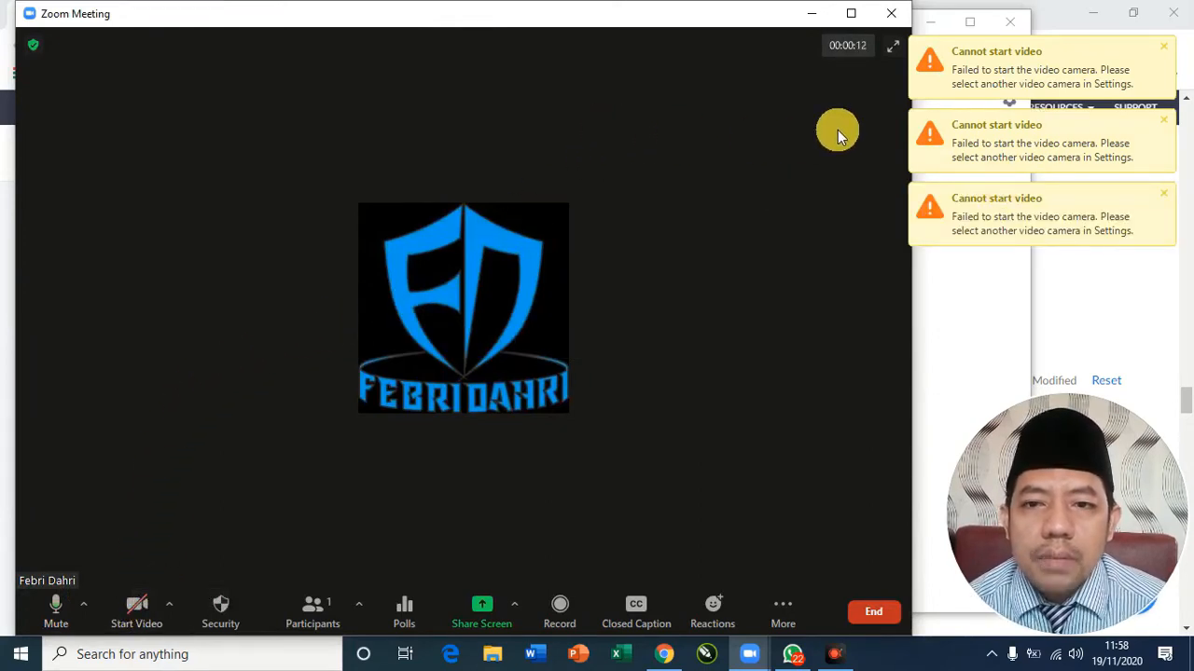
{"action": "left_click", "coordinate": [1164, 48]}
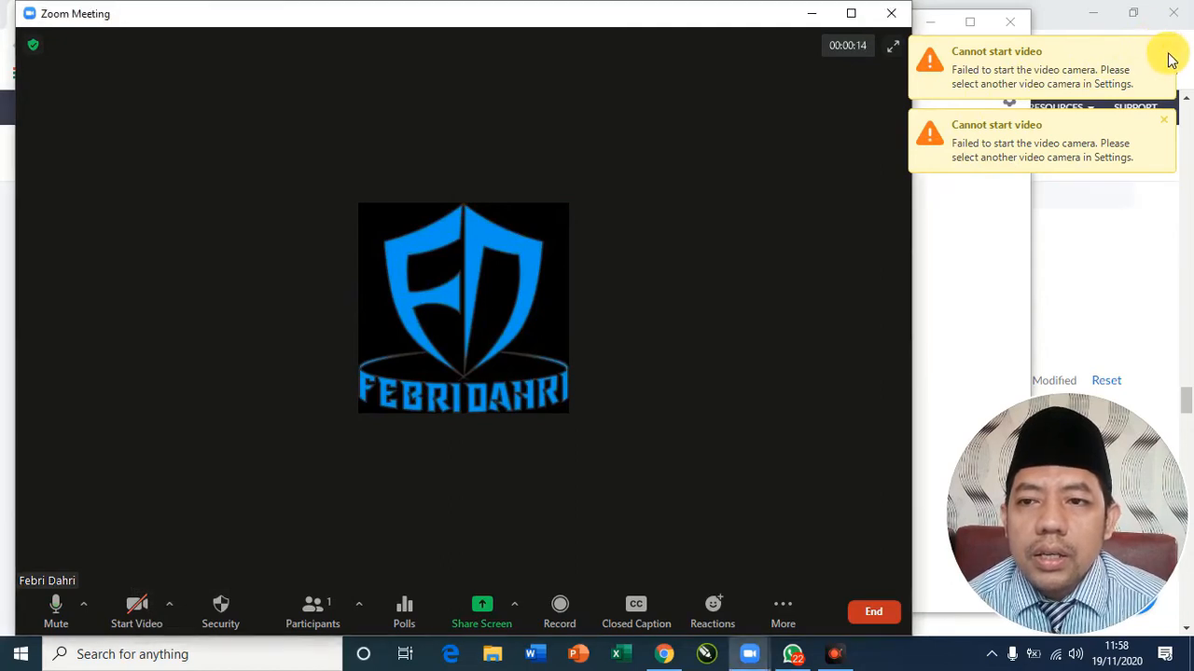
{"action": "left_click", "coordinate": [1164, 48]}
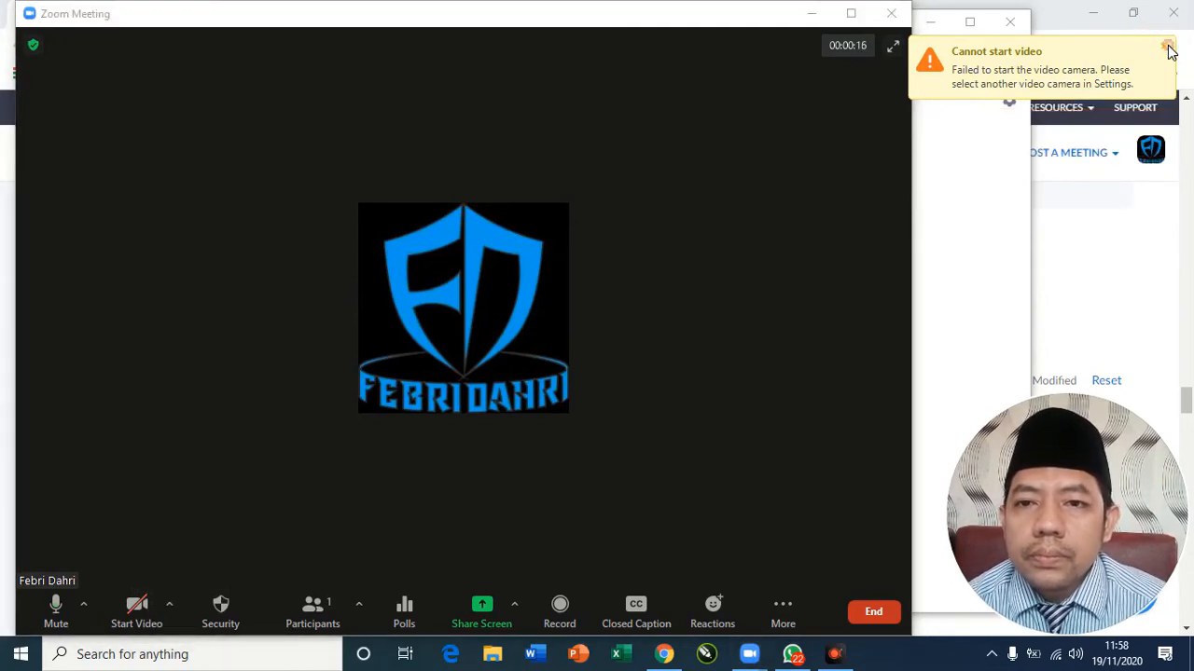
{"action": "left_click", "coordinate": [1164, 49]}
Maximize the meeting window and create 3 breakout rooms with the option Let participants choose room.
{"action": "left_click", "coordinate": [850, 13]}
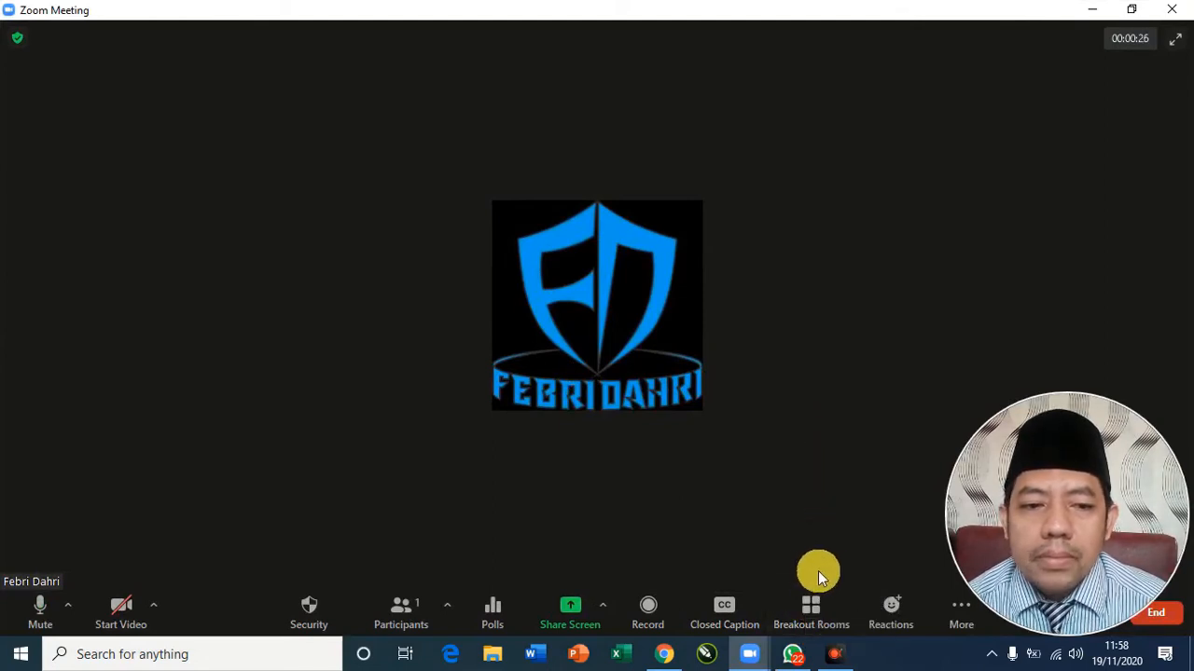
{"action": "left_click", "coordinate": [815, 608]}
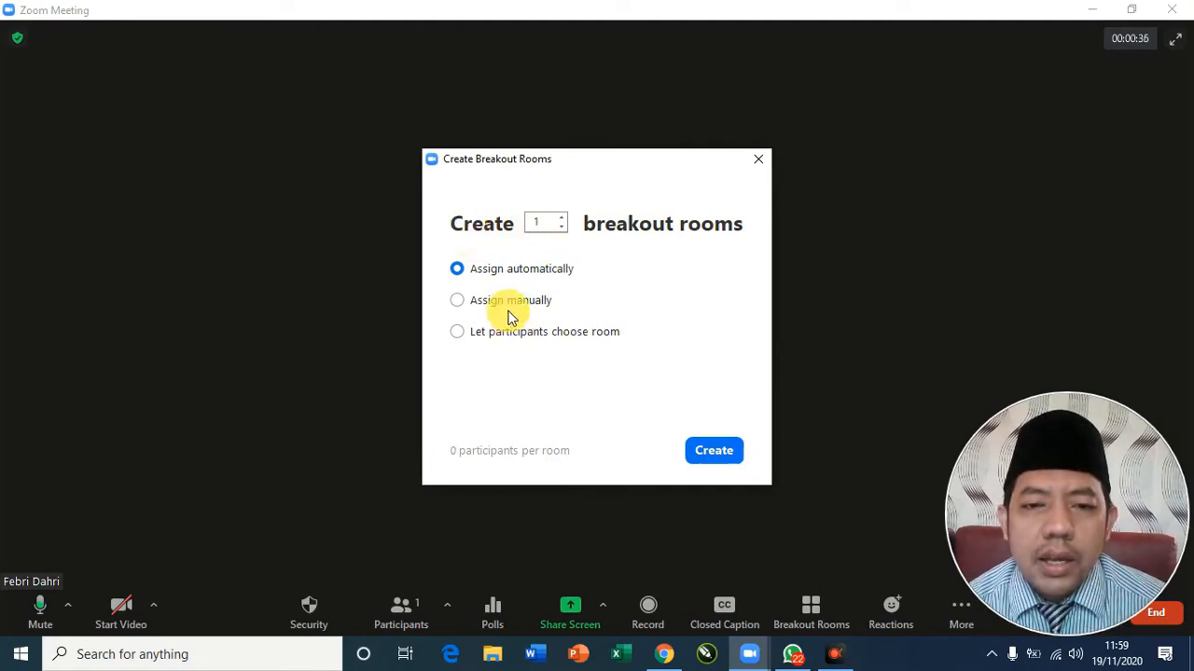
{"action": "left_click", "coordinate": [560, 220]}
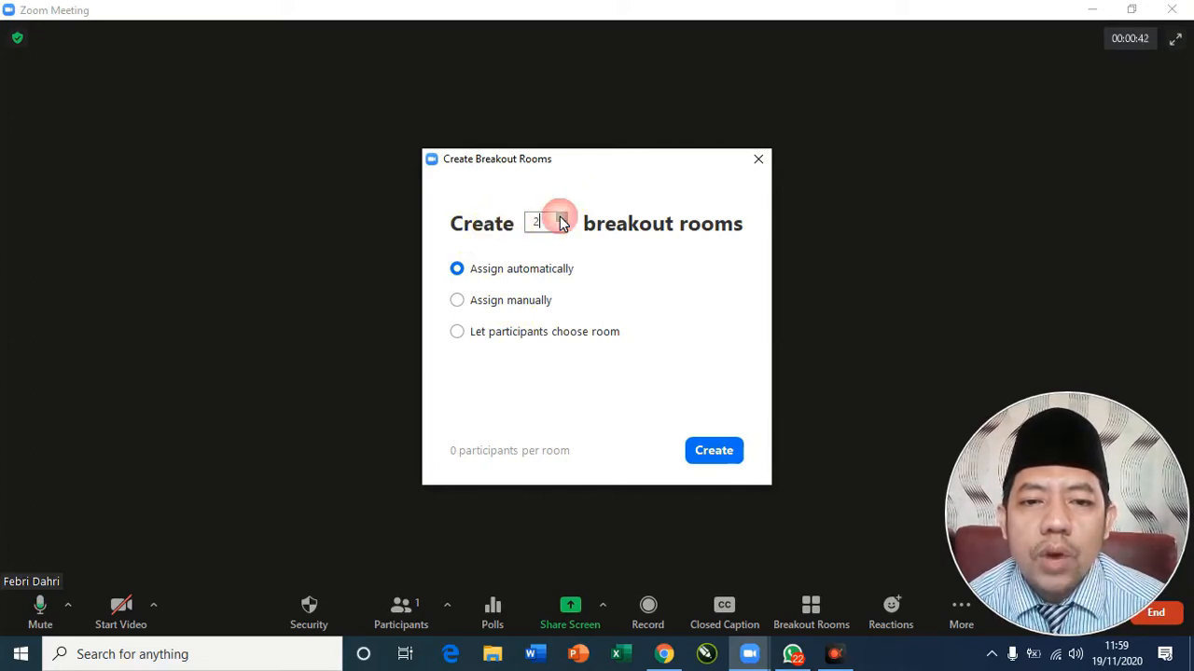
{"action": "left_click", "coordinate": [561, 218]}
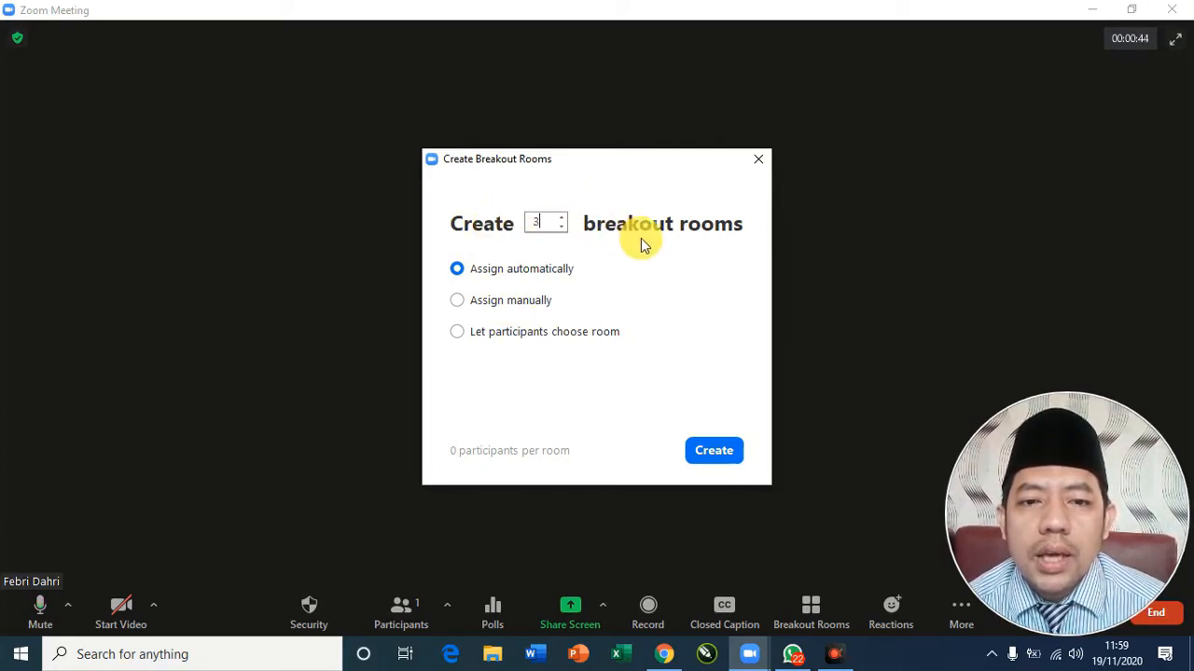
{"action": "left_click", "coordinate": [457, 270]}
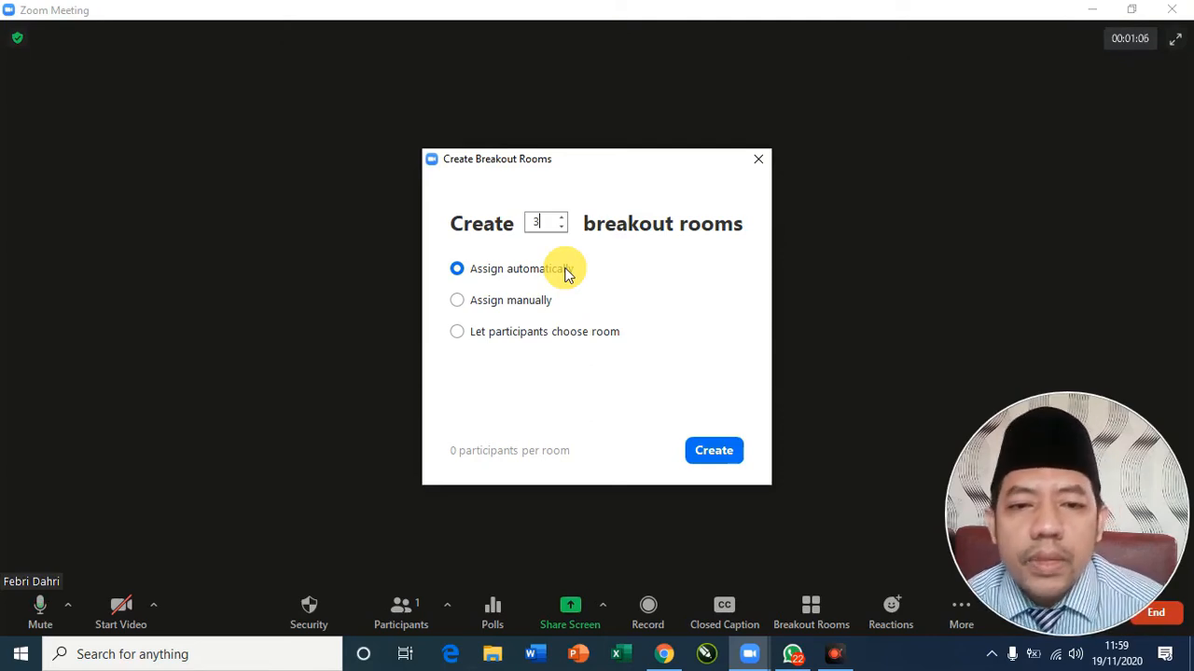
{"action": "left_click", "coordinate": [473, 302]}
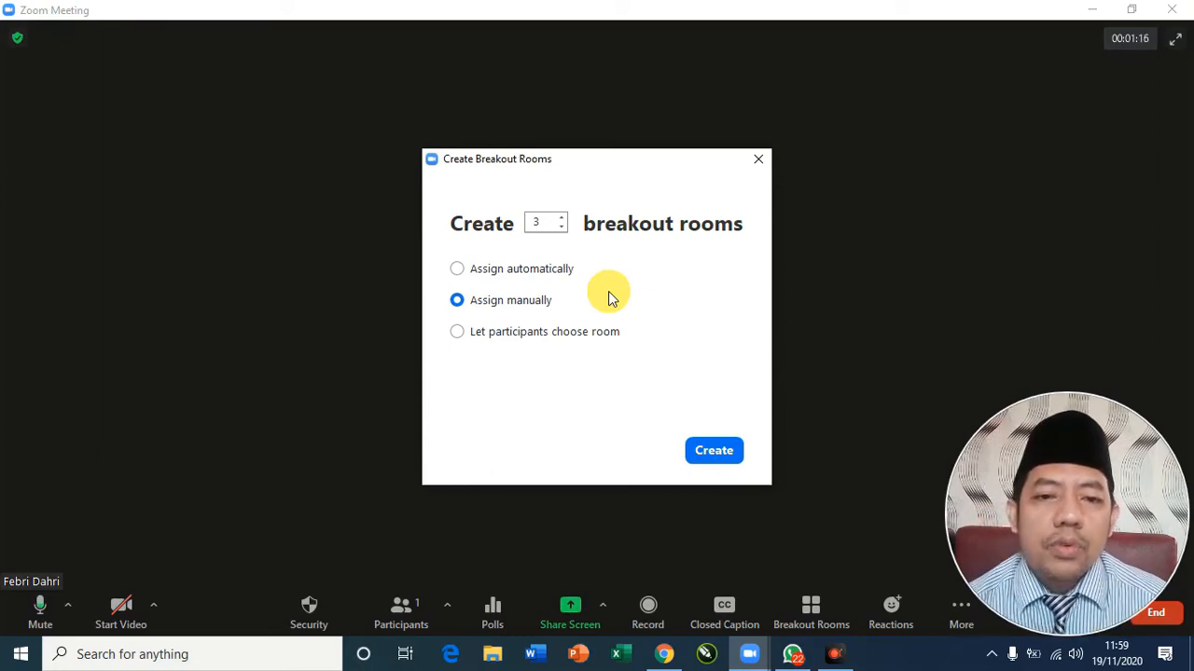
{"action": "left_click", "coordinate": [472, 340]}
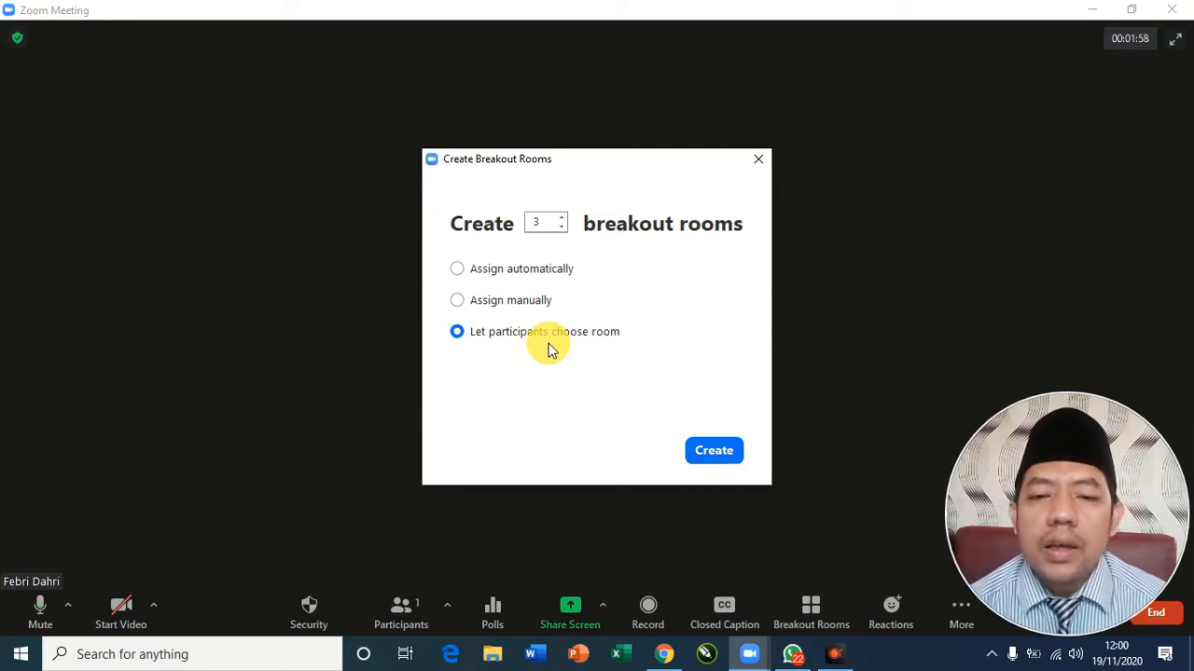
{"action": "left_click", "coordinate": [714, 450]}
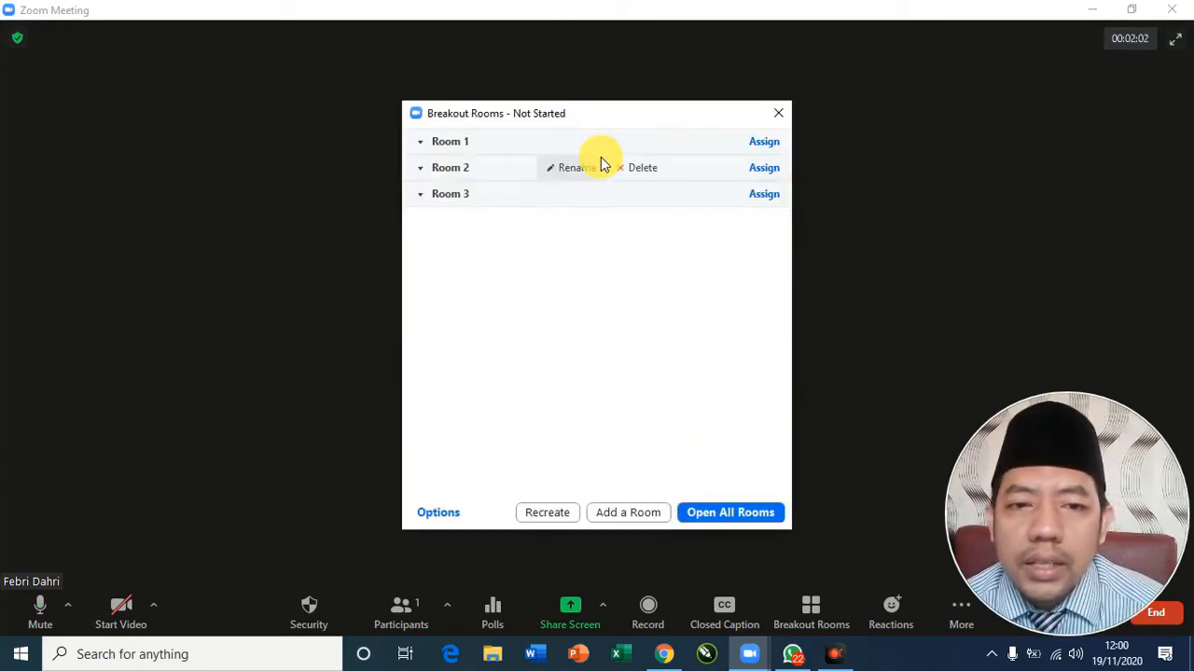
Rename breakout Room 1 as Kelas 6A.
{"action": "mouse_move", "coordinate": [514, 158]}
{"action": "left_click", "coordinate": [567, 143]}
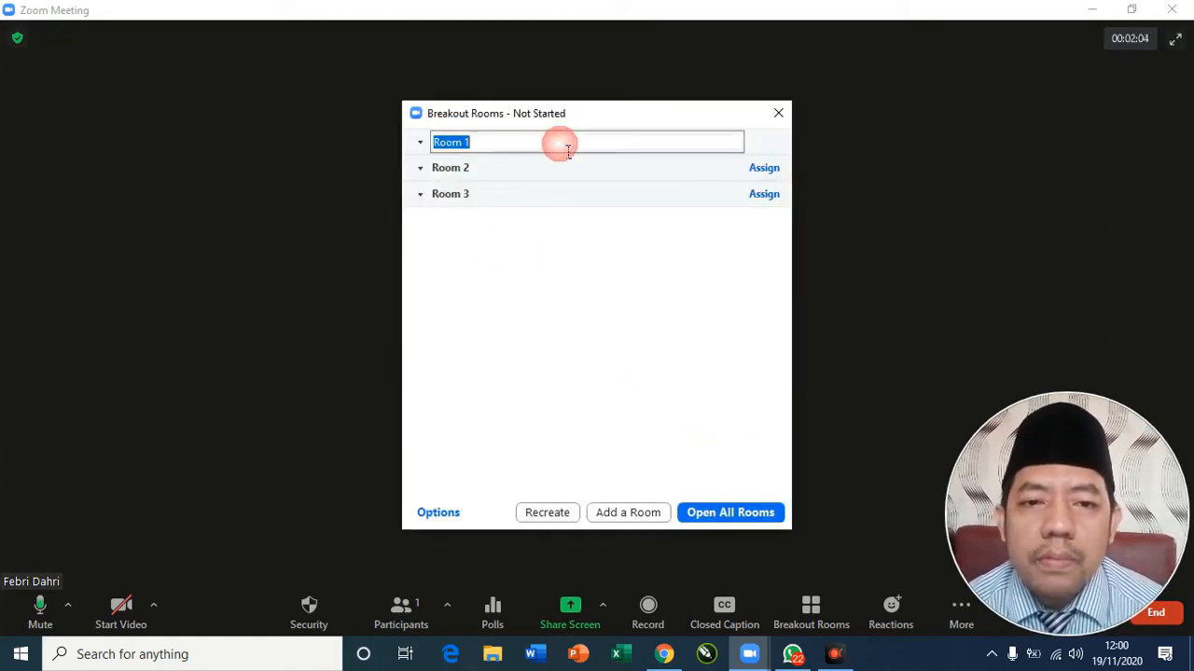
{"action": "type", "text": "Kelas 6A"}
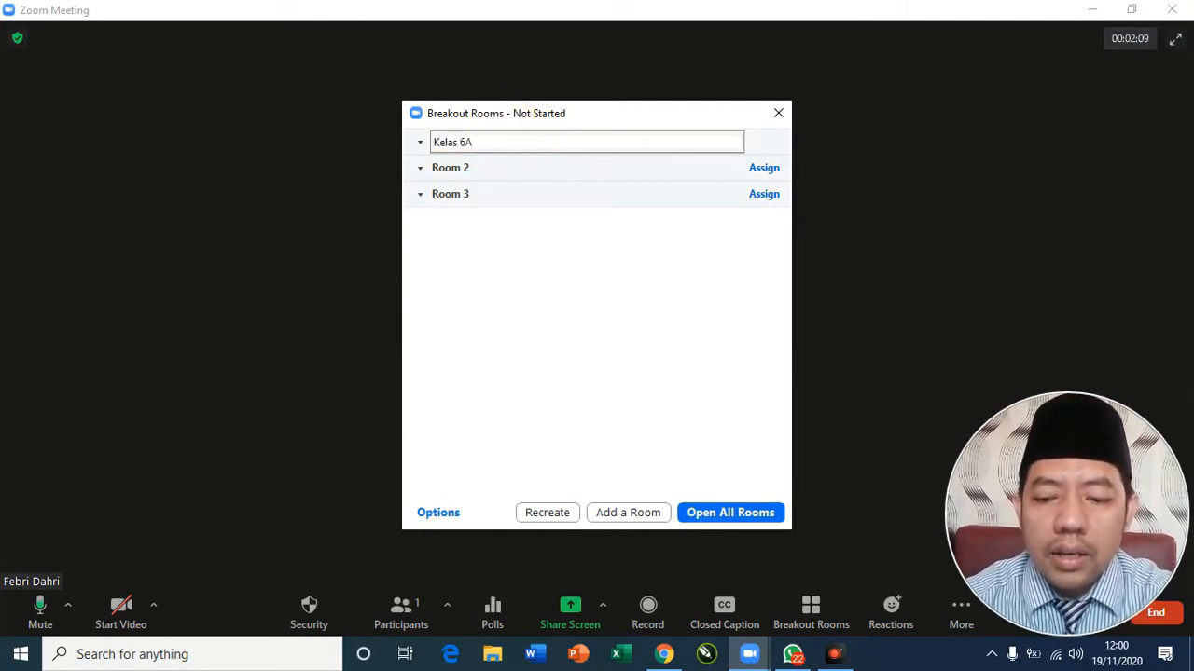
{"action": "left_click", "coordinate": [514, 116]}
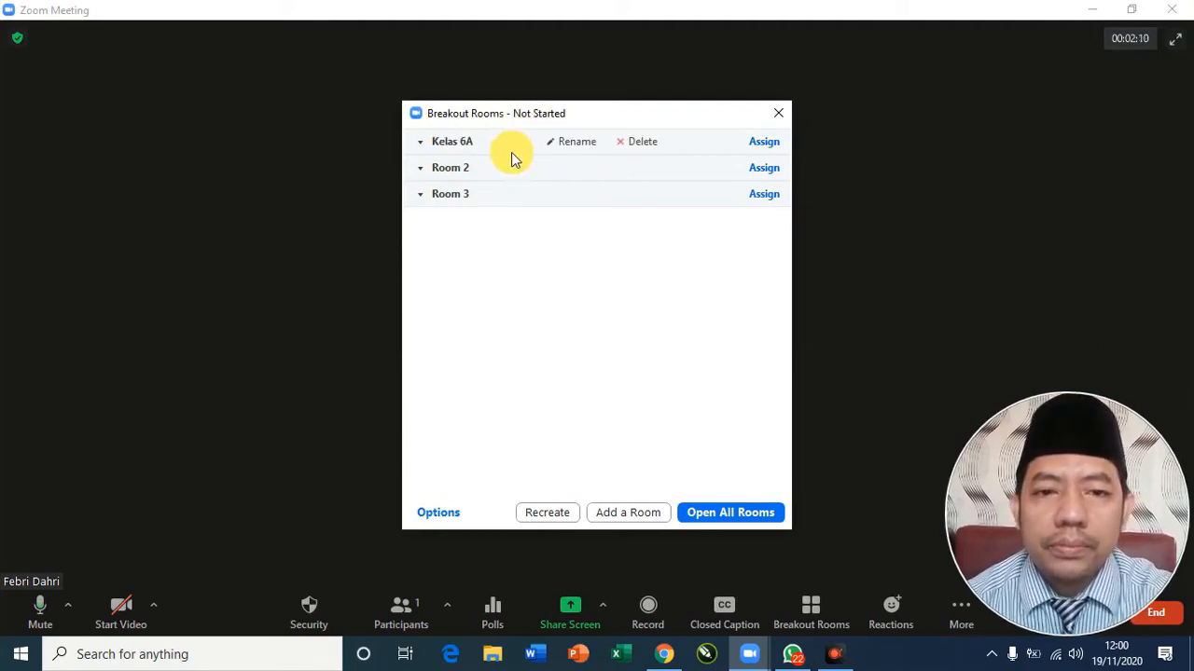
Rename breakout Room 2 as Kelas 6B.
{"action": "left_click", "coordinate": [577, 176]}
{"action": "type", "text": "Kel"}
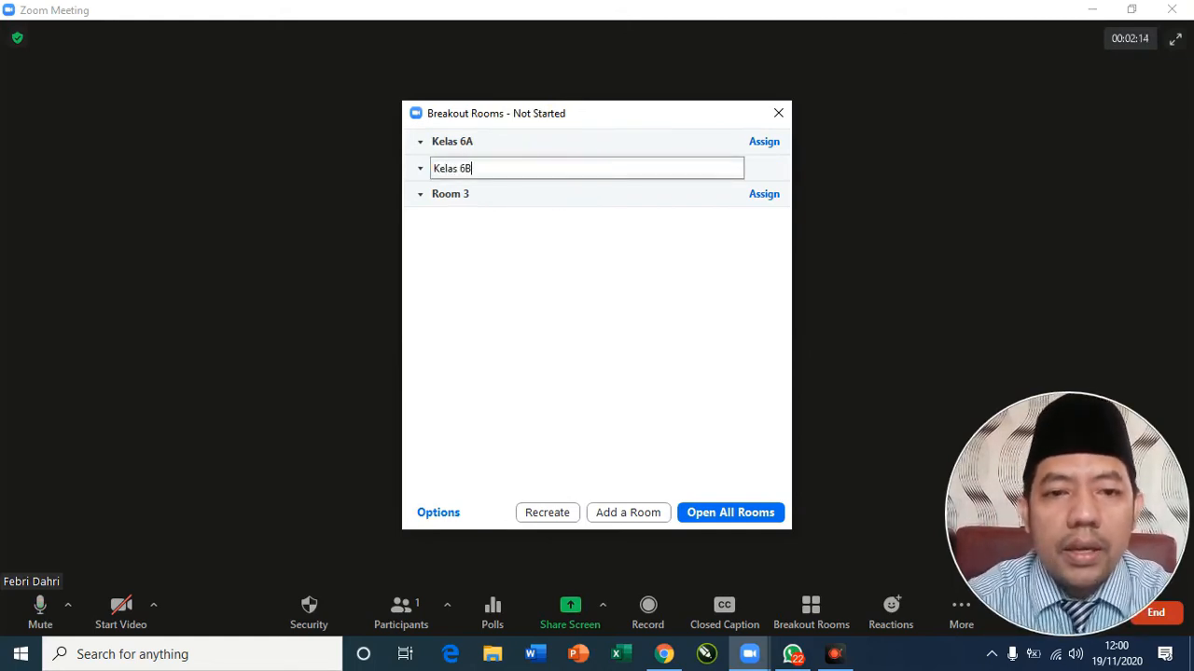
{"action": "type", "text": "as 6B"}
{"action": "key", "text": "Return"}
Rename breakout Room 3 as Kelas 6C.
{"action": "left_click", "coordinate": [556, 195]}
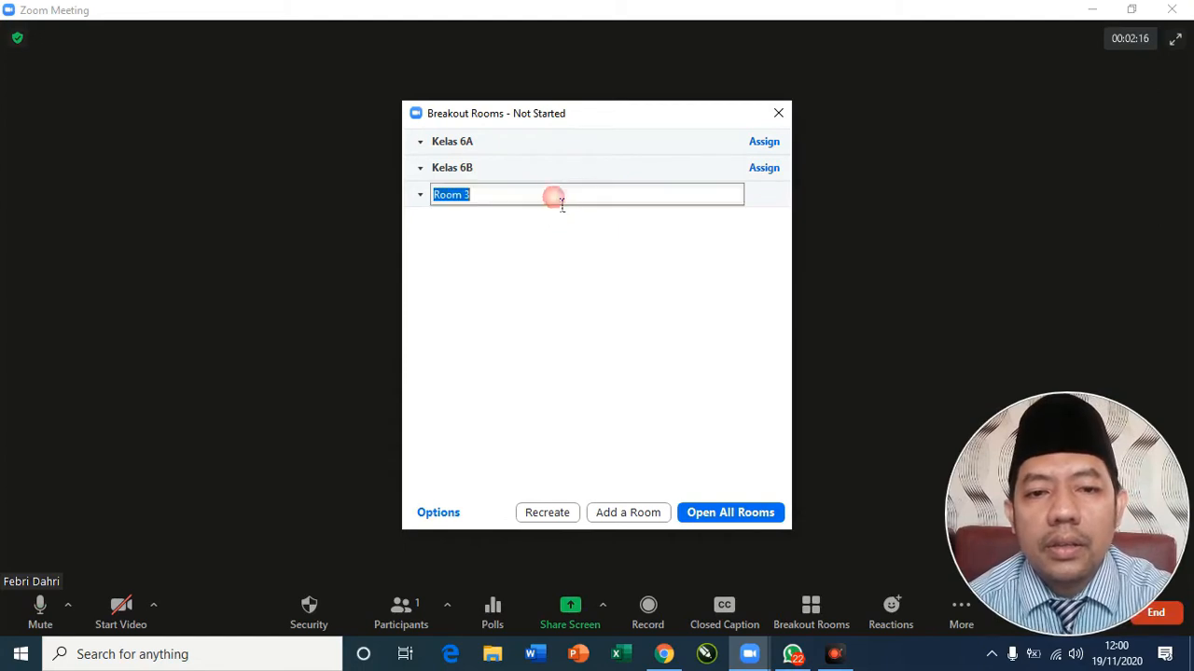
{"action": "type", "text": "Kelas 6C"}
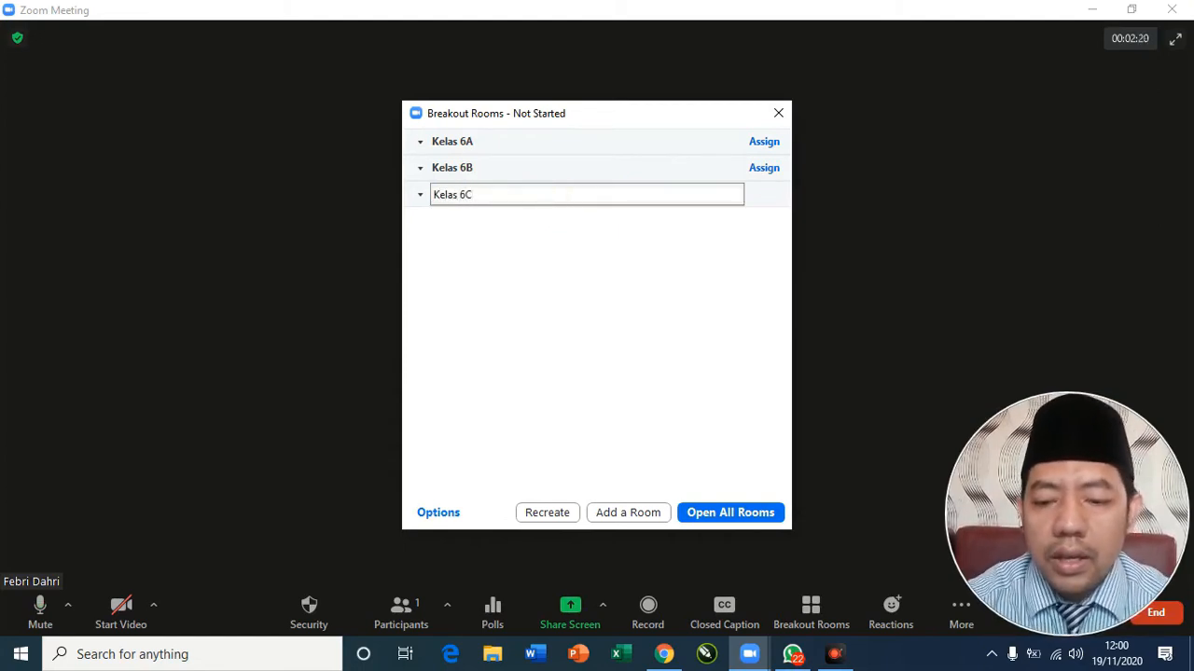
{"action": "key", "text": "Return"}
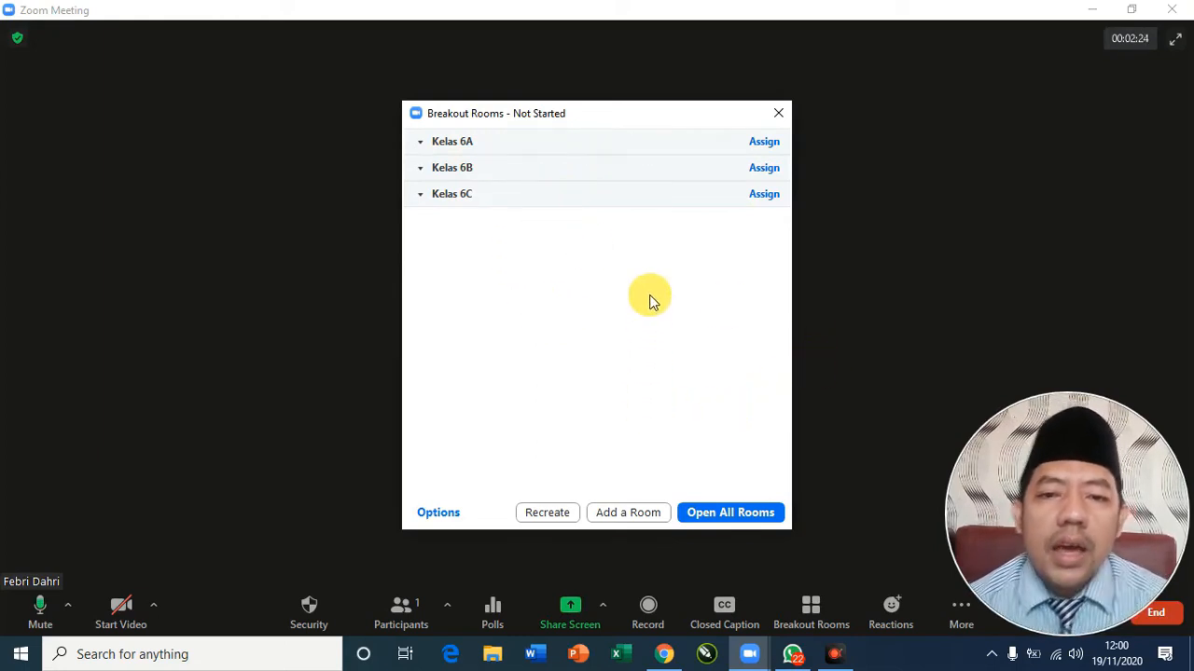
Open the breakout room options and set Allow participants to choose room.
{"action": "left_click", "coordinate": [438, 514]}
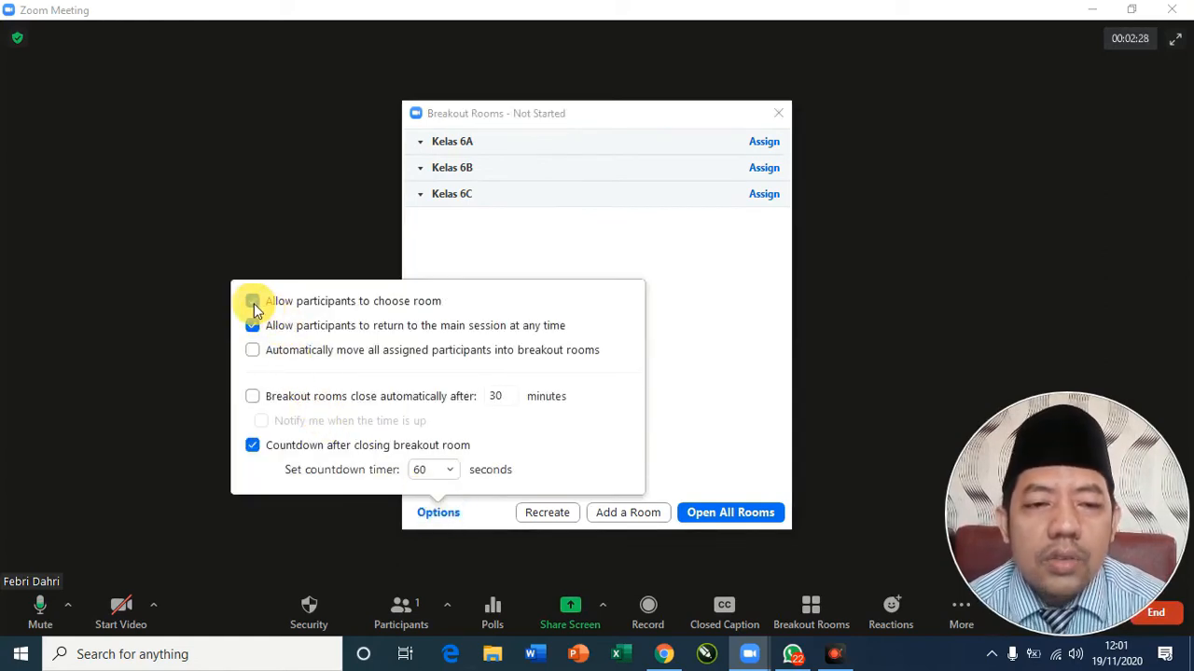
{"action": "left_click", "coordinate": [253, 303]}
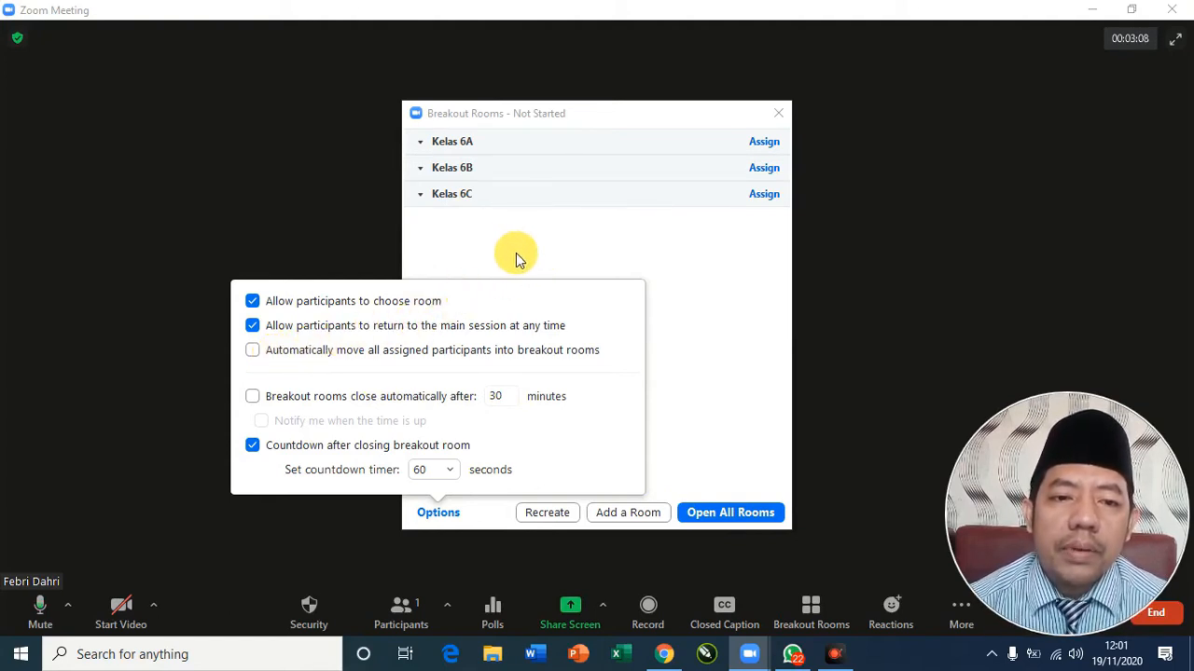
Try the option that automatically moves all assigned participants into breakout rooms, and close the options.
{"action": "left_click", "coordinate": [253, 353]}
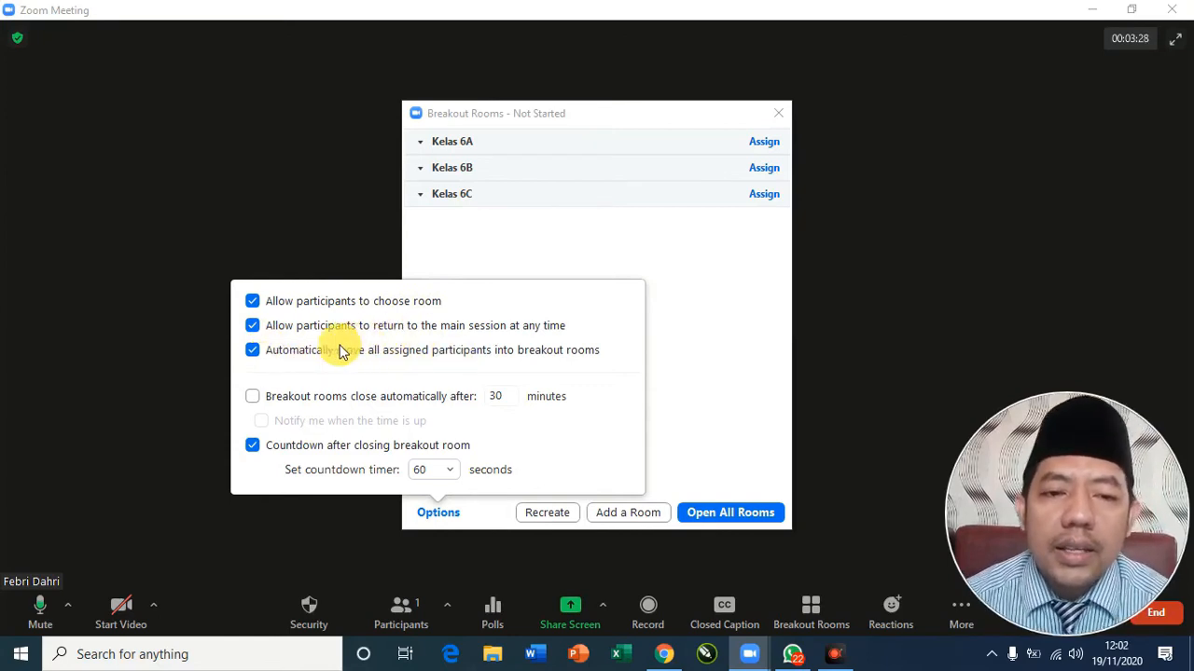
{"action": "left_click", "coordinate": [261, 357]}
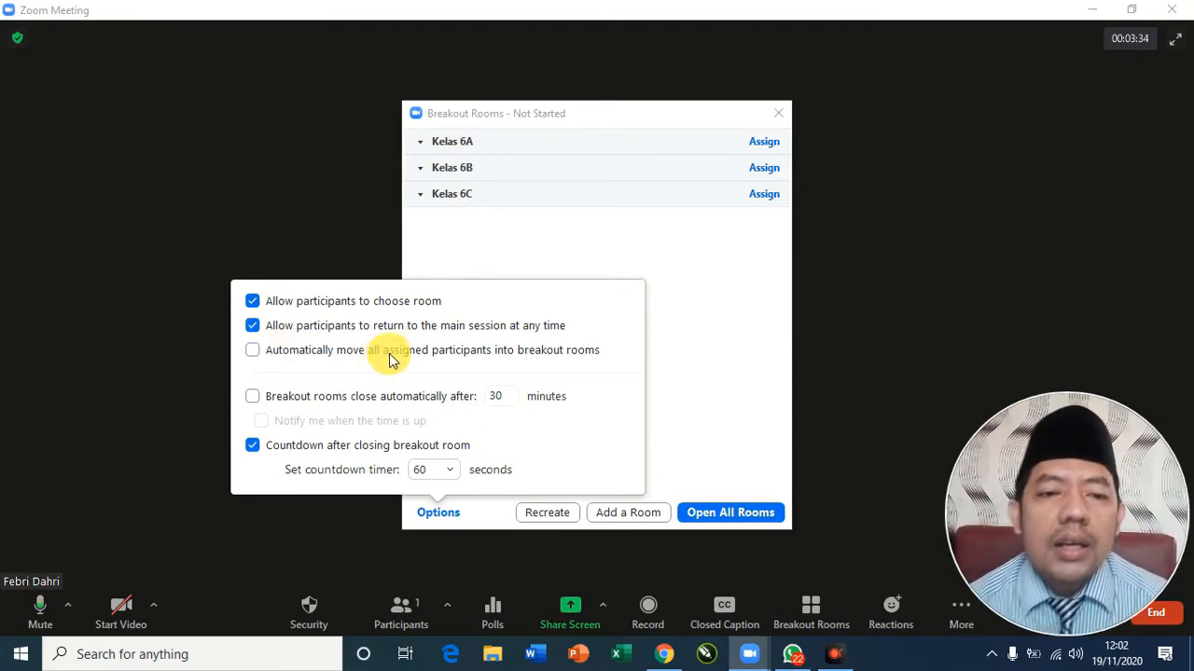
{"action": "left_click", "coordinate": [253, 351]}
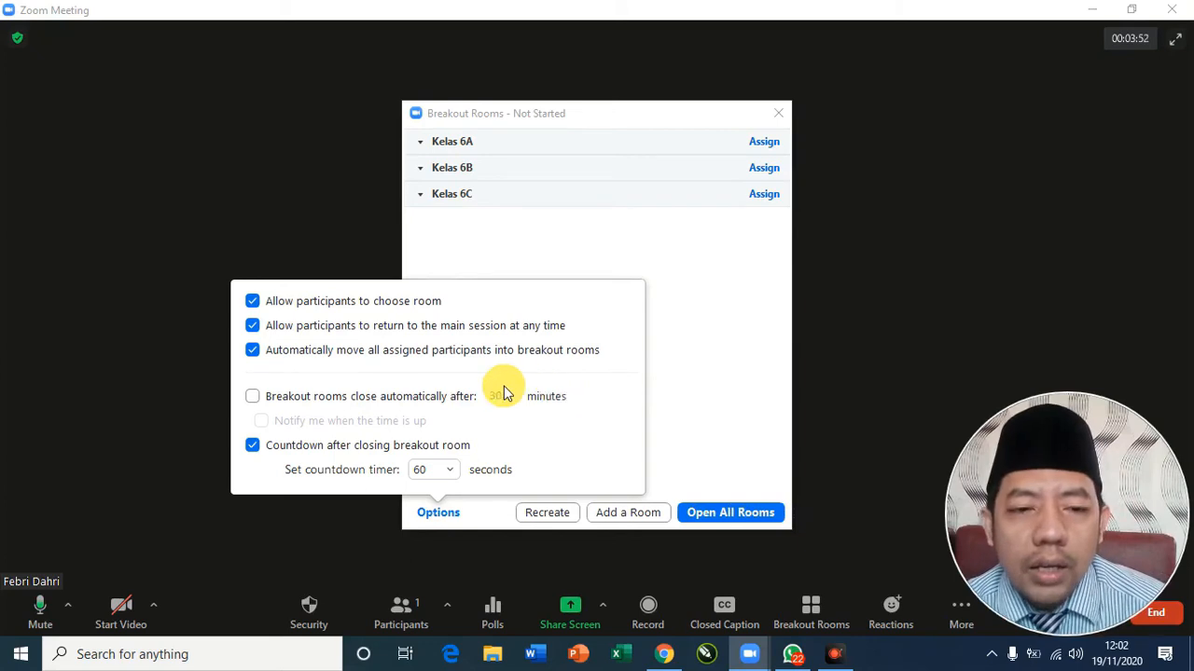
{"action": "left_click", "coordinate": [257, 355]}
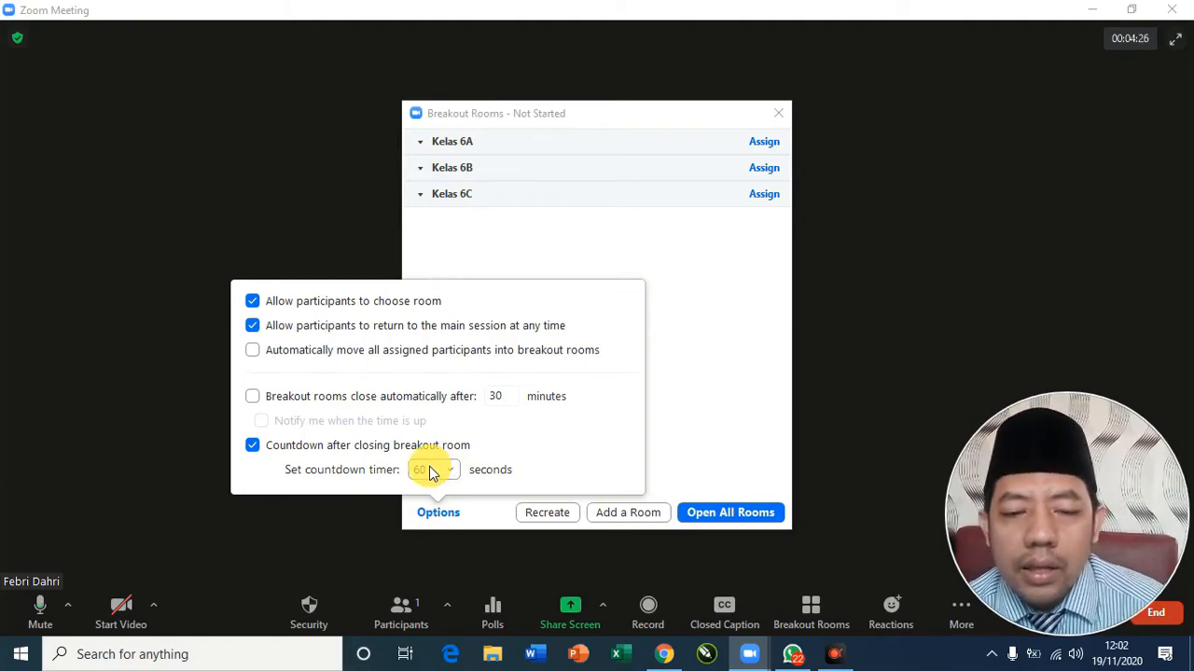
{"action": "left_click", "coordinate": [690, 424]}
{"action": "left_click", "coordinate": [690, 424]}
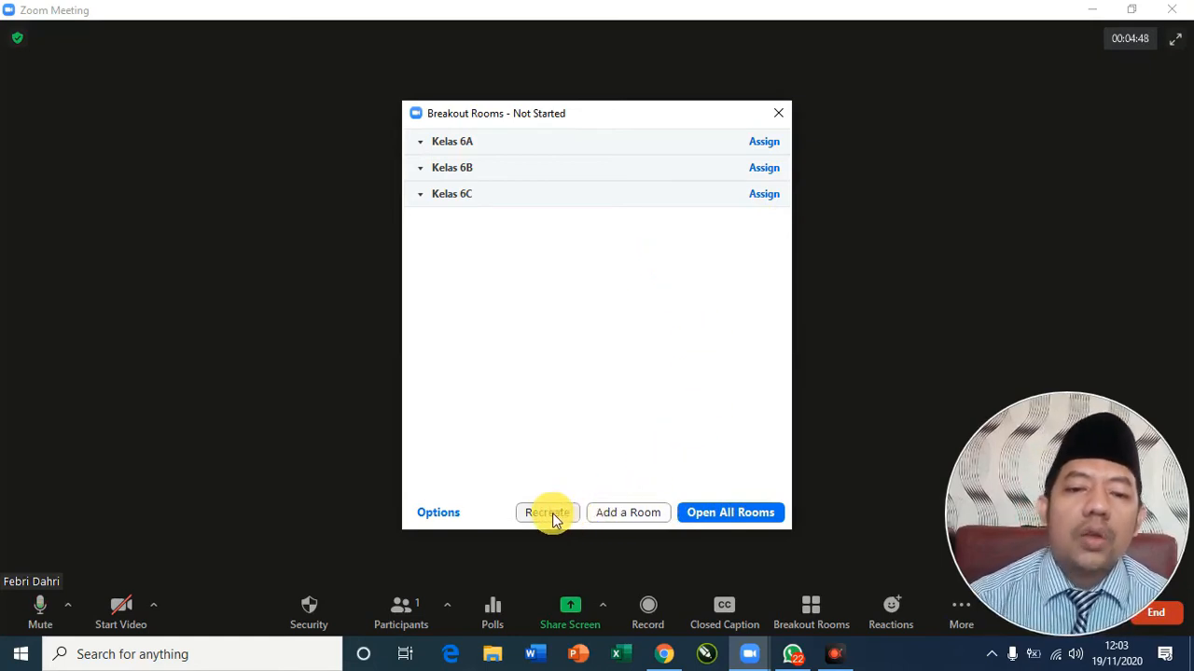
Open all breakout rooms, test closing and reopening them, and dismiss the breakout room list.
{"action": "left_click", "coordinate": [723, 515]}
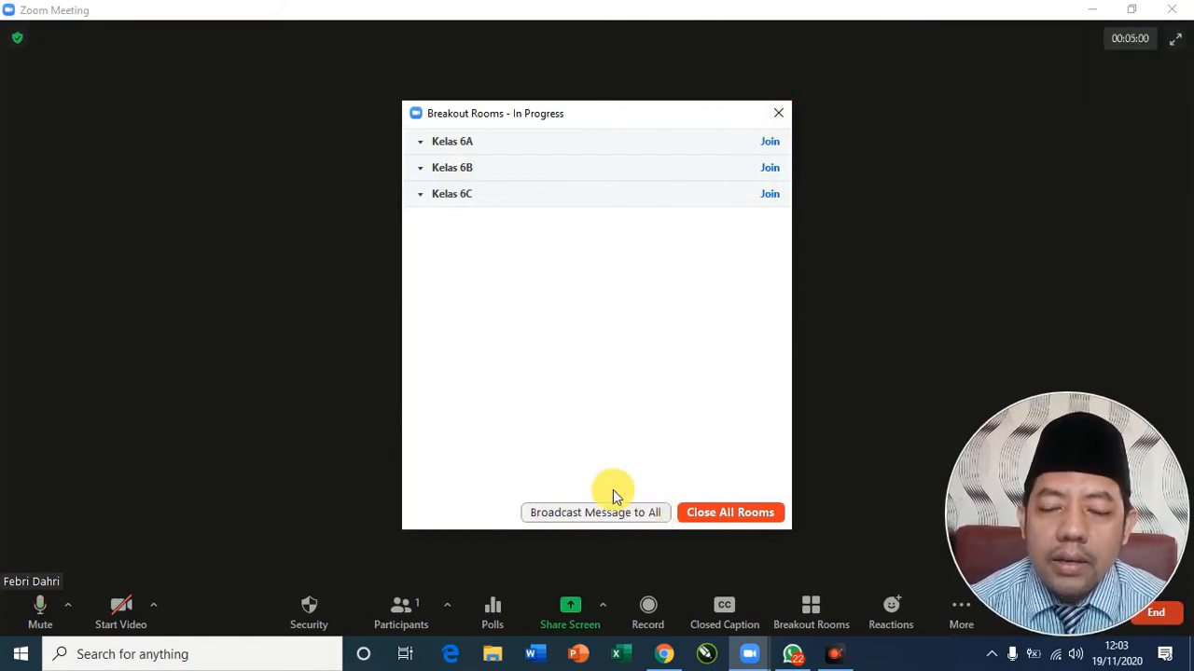
{"action": "left_click", "coordinate": [712, 509]}
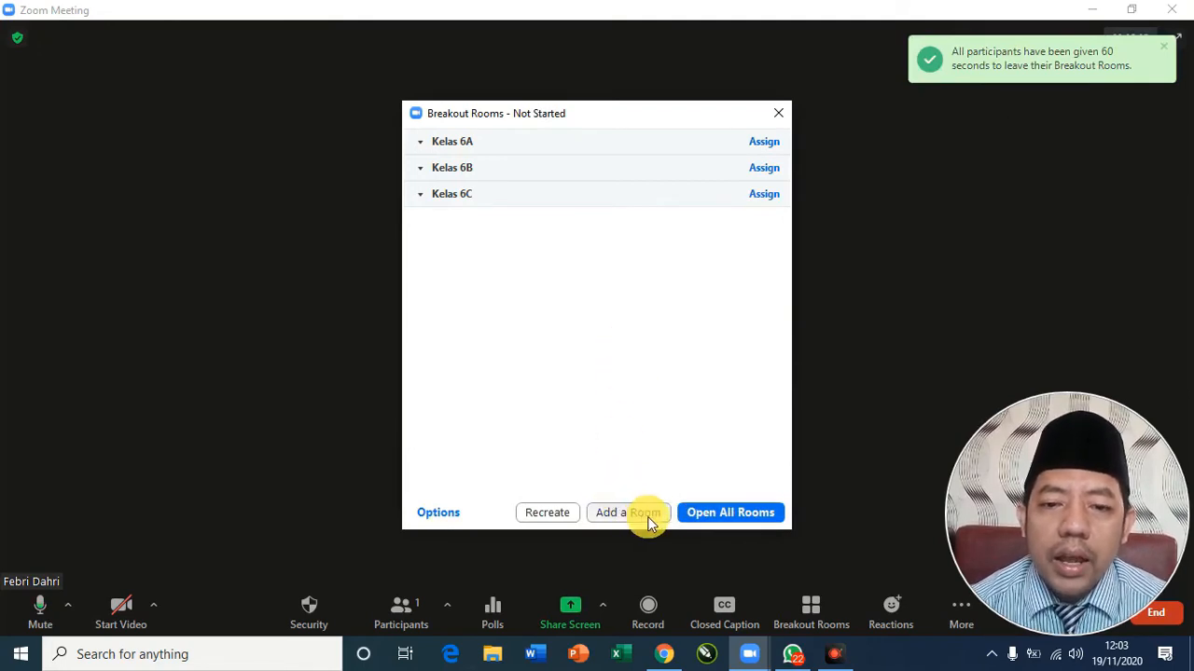
{"action": "left_click", "coordinate": [714, 520]}
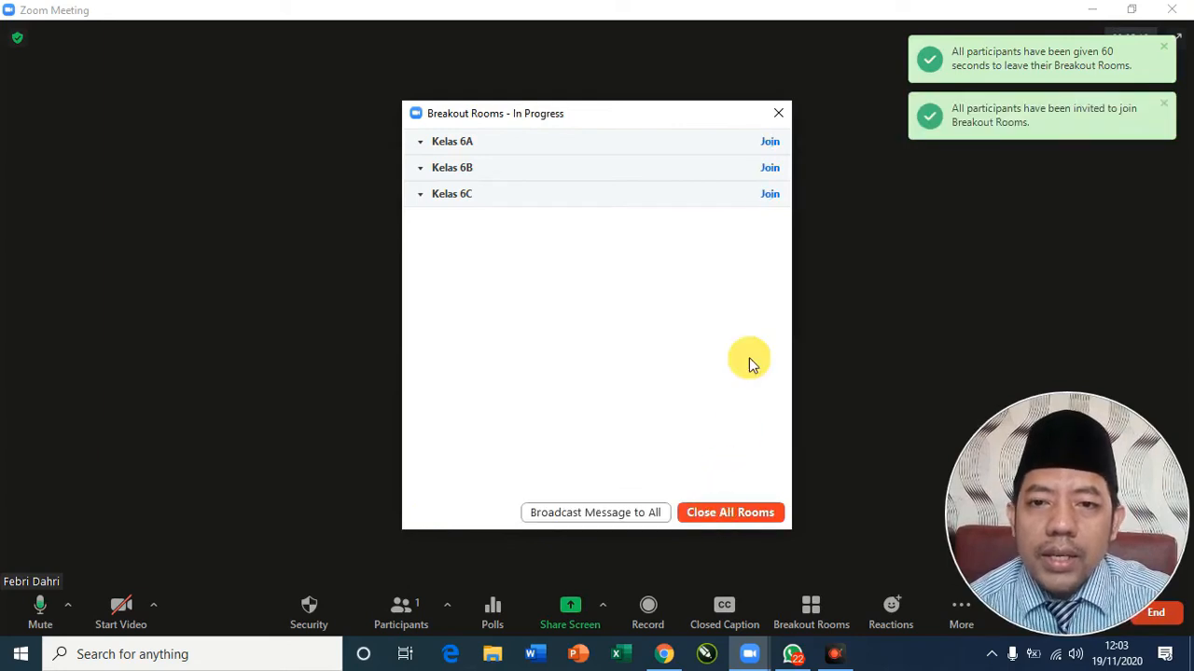
{"action": "left_click", "coordinate": [783, 116]}
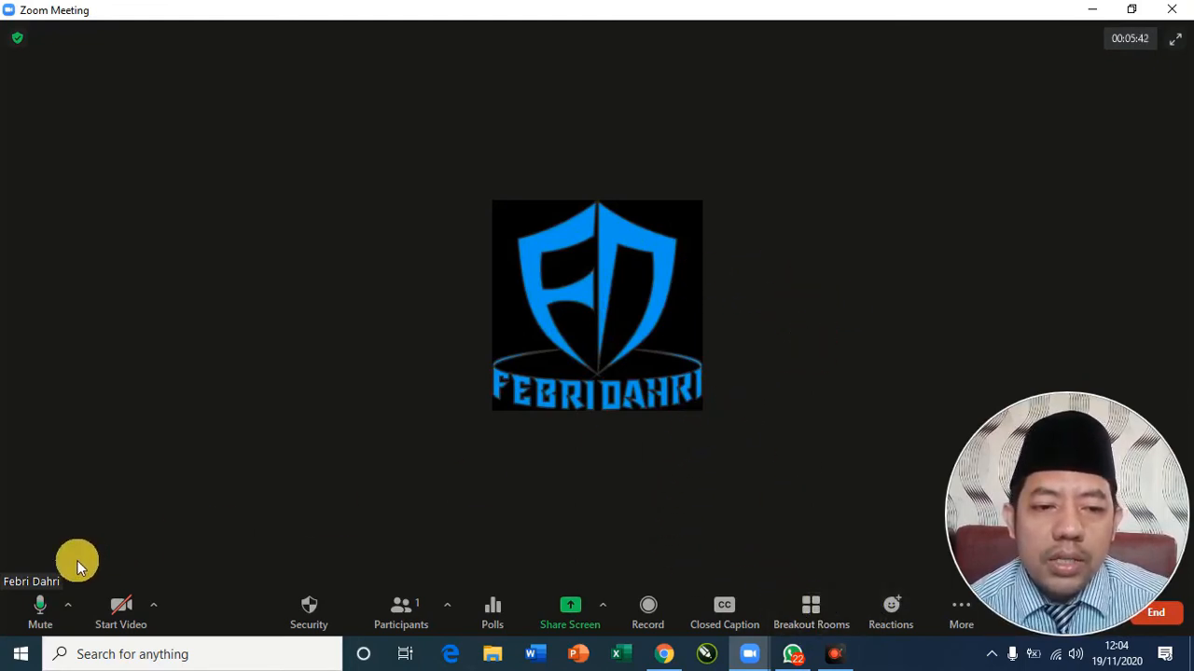
Mute the host's microphone in the meeting and unmute it again.
{"action": "left_click", "coordinate": [39, 604]}
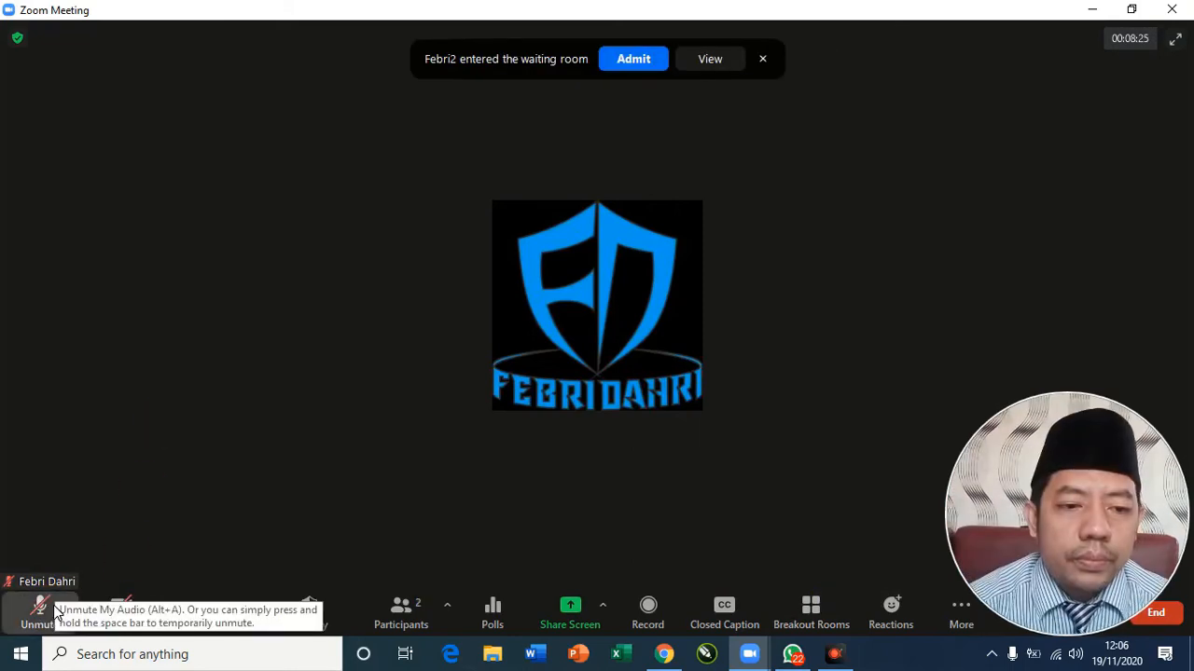
{"action": "left_click", "coordinate": [42, 607]}
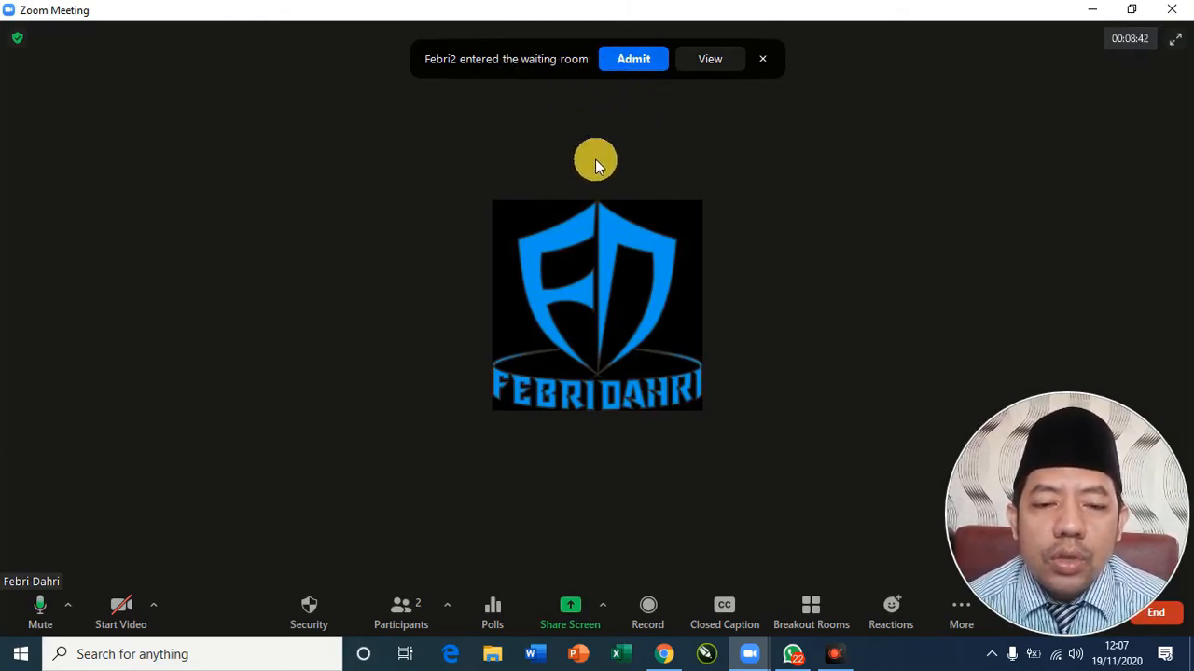
Disable the waiting room and admit the waiting participant, with the host's microphone muted.
{"action": "left_click", "coordinate": [315, 617]}
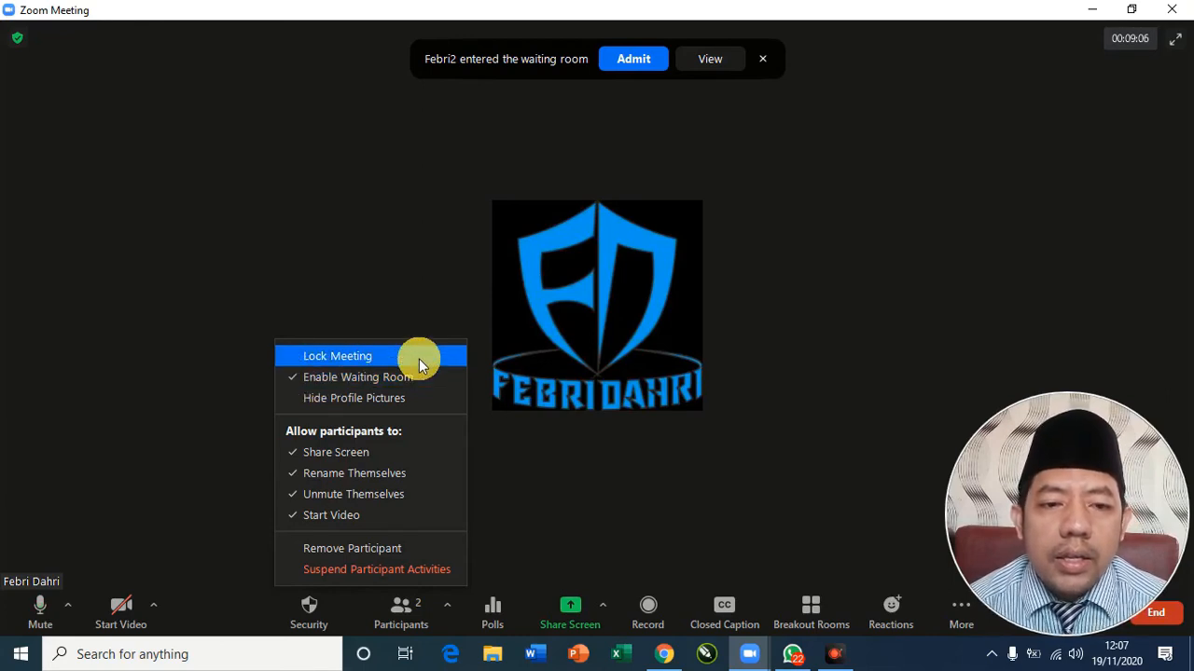
{"action": "left_click", "coordinate": [340, 384]}
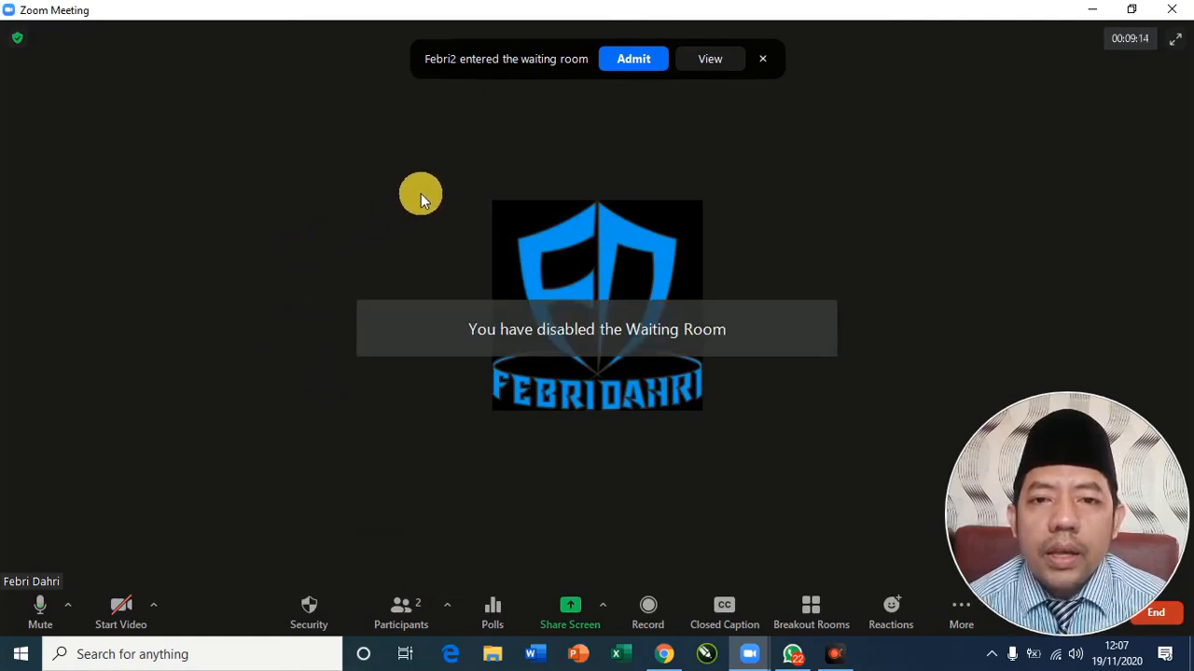
{"action": "left_click", "coordinate": [633, 59]}
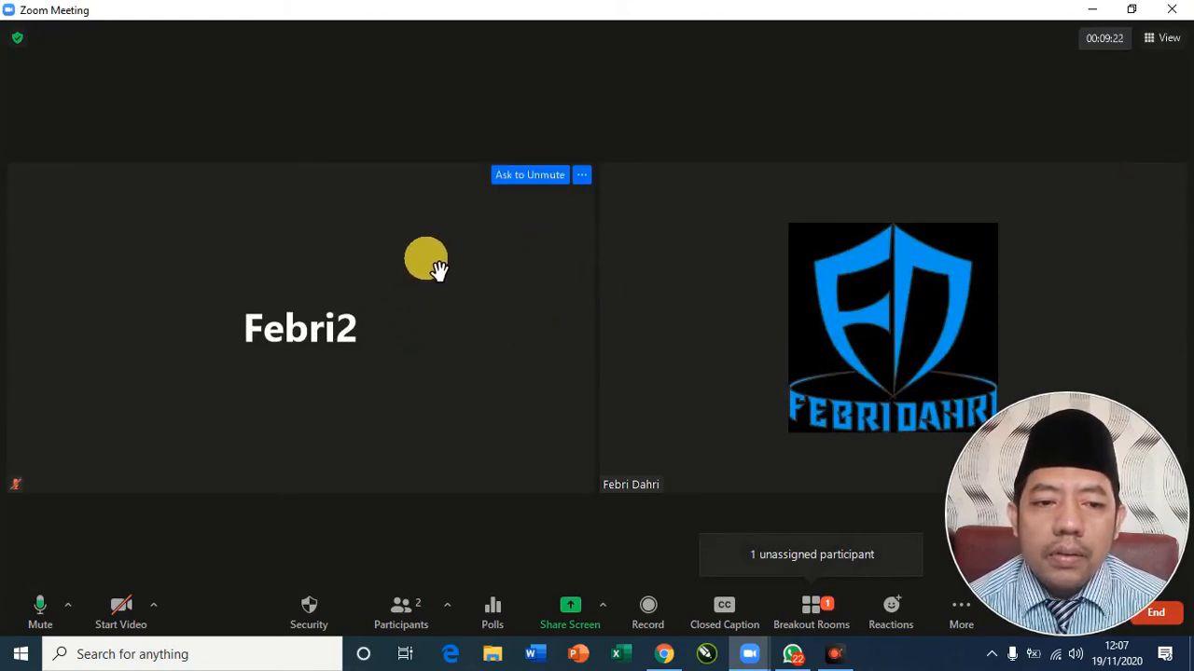
{"action": "left_click", "coordinate": [40, 608]}
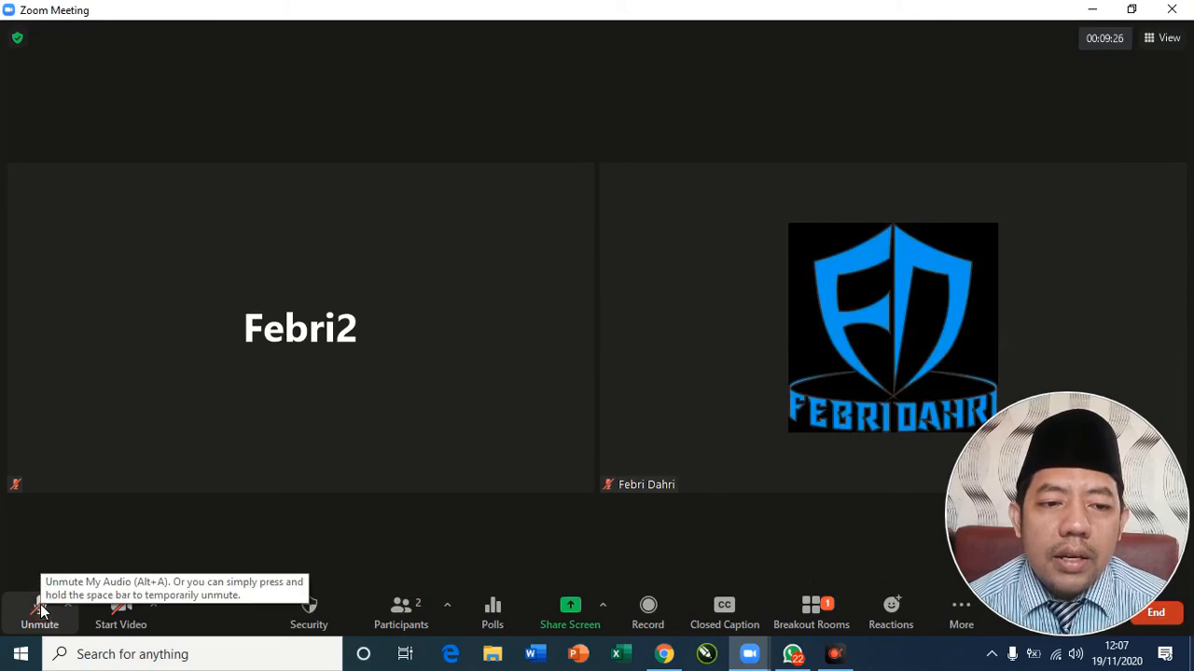
On the participant's computer, open the breakout room list and collapse the entries Kelas 6A, Kelas 6B and Kelas 6C.
{"action": "mouse_move", "coordinate": [192, 399]}
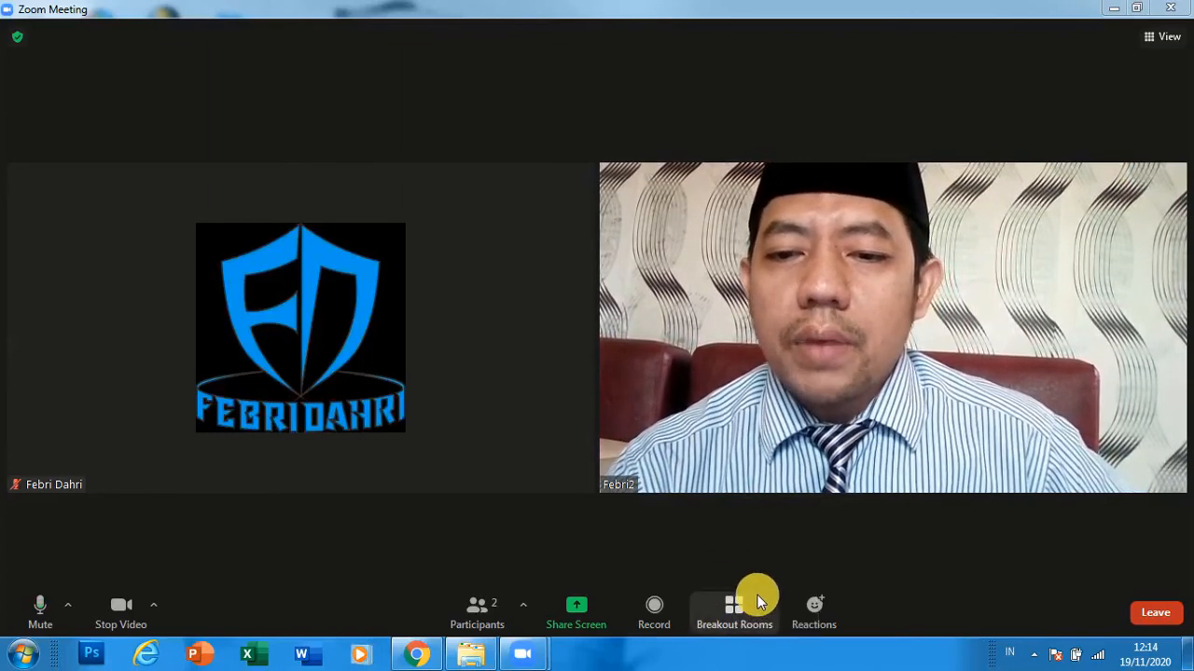
{"action": "left_click", "coordinate": [733, 608]}
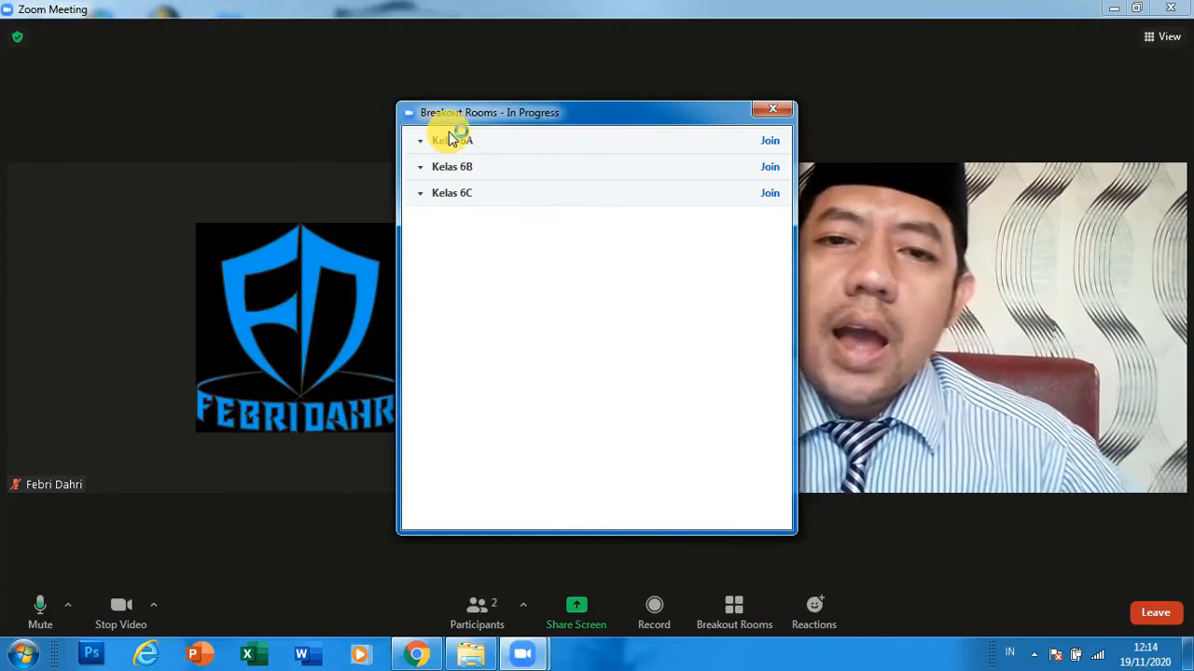
{"action": "left_click", "coordinate": [420, 143]}
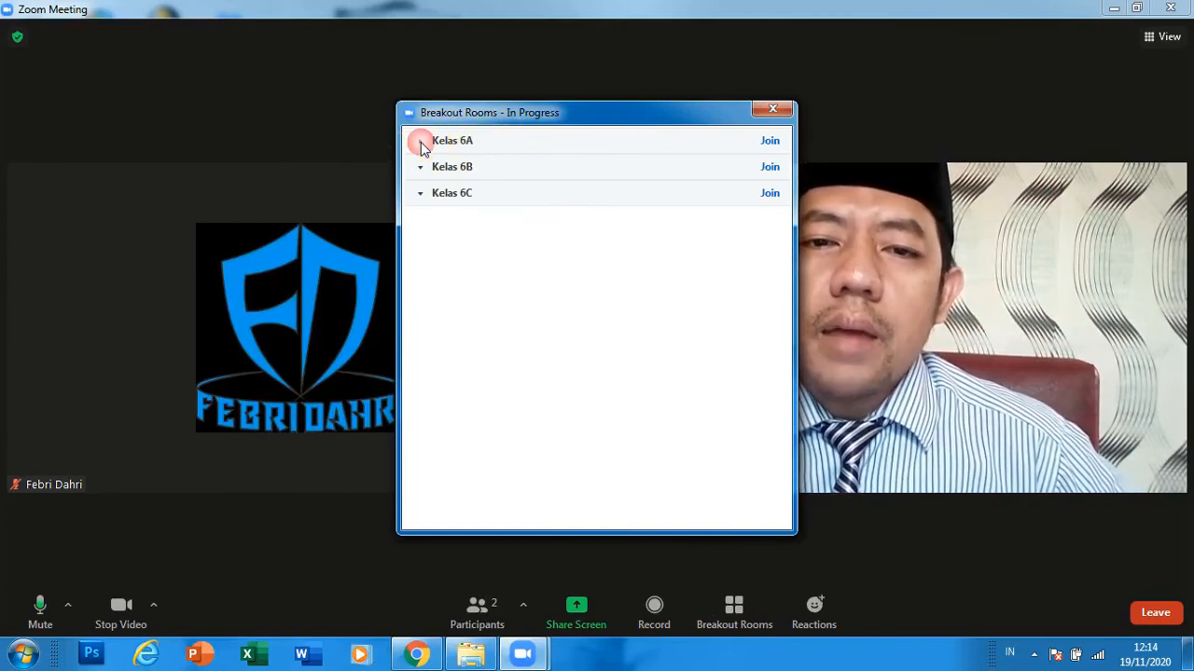
{"action": "left_click", "coordinate": [446, 168]}
{"action": "left_click", "coordinate": [450, 194]}
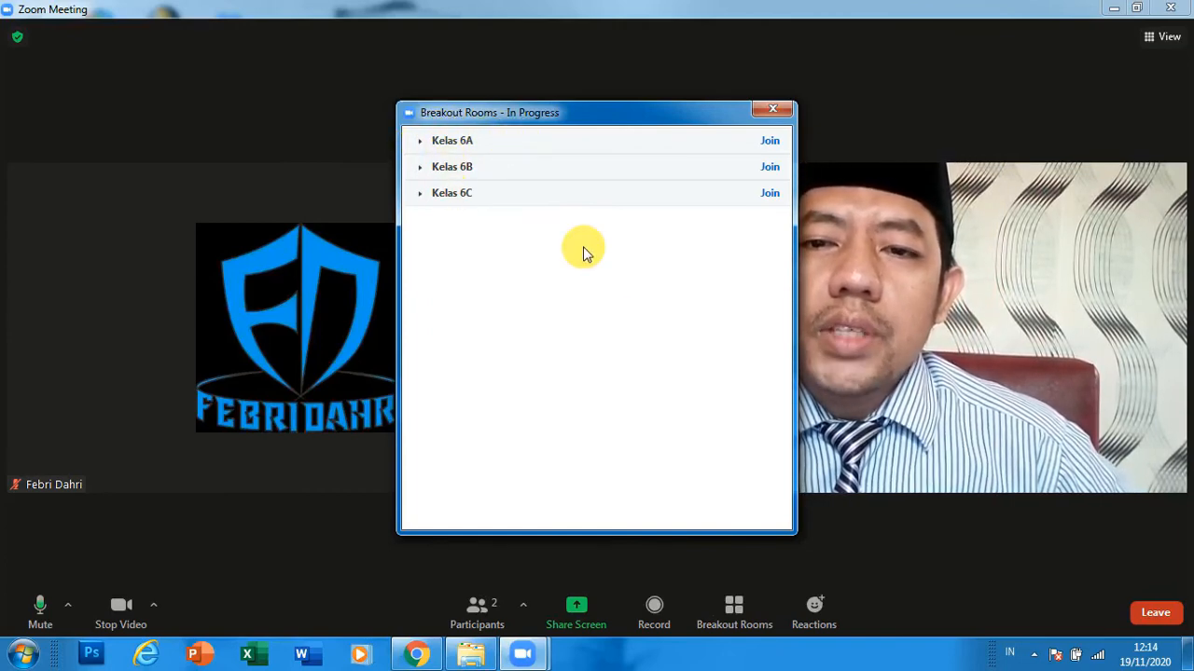
Join the breakout room Kelas 6A as the participant and maximize its window.
{"action": "left_click", "coordinate": [456, 145]}
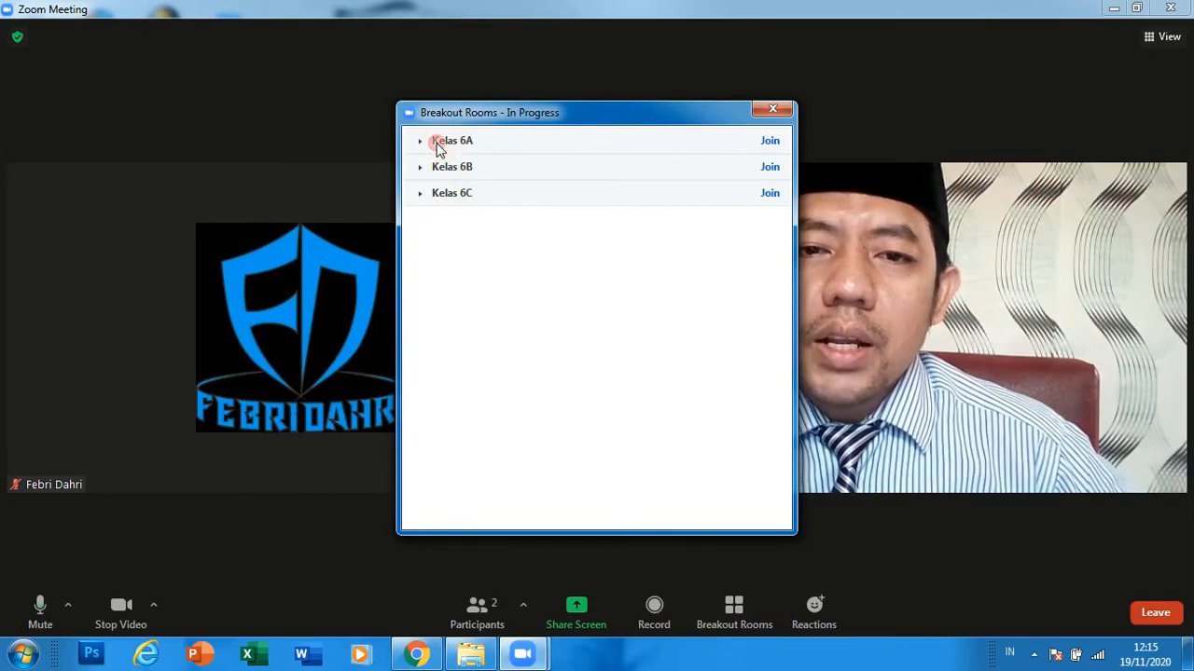
{"action": "left_click", "coordinate": [771, 141]}
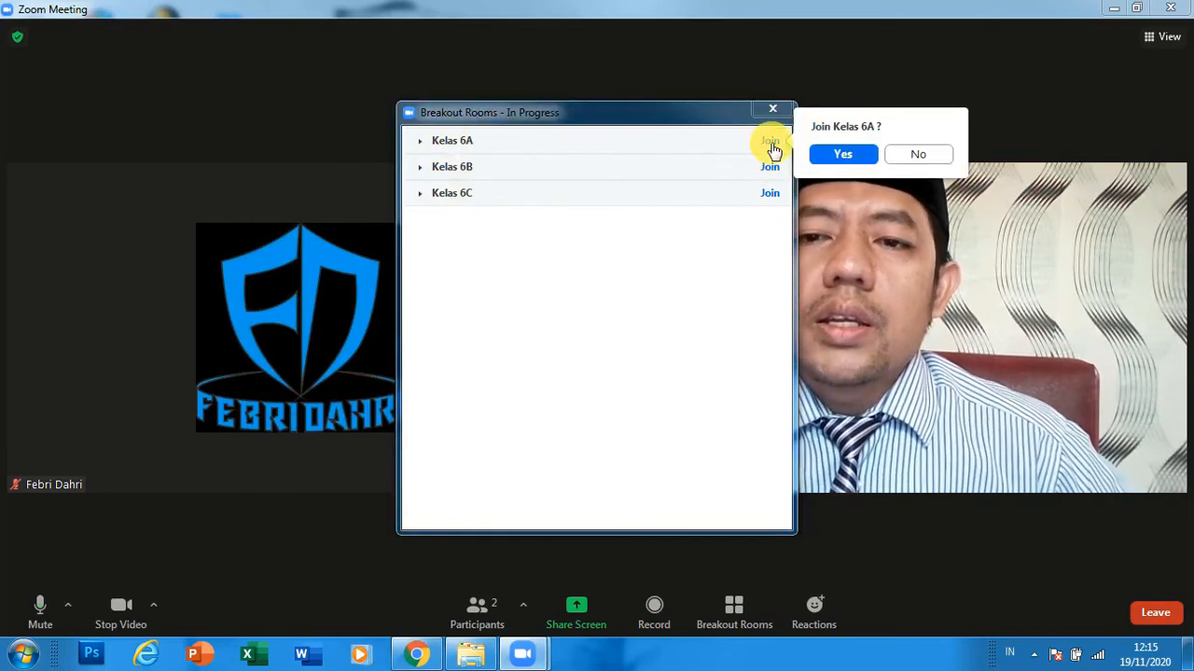
{"action": "left_click", "coordinate": [846, 159]}
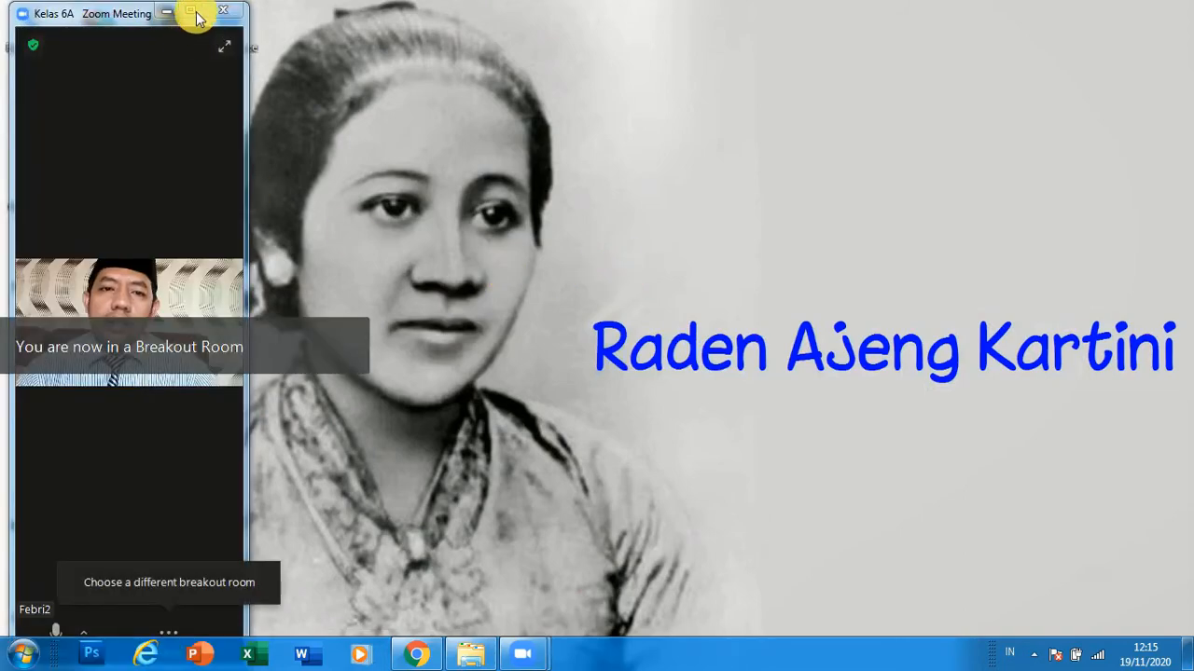
{"action": "left_click", "coordinate": [191, 12]}
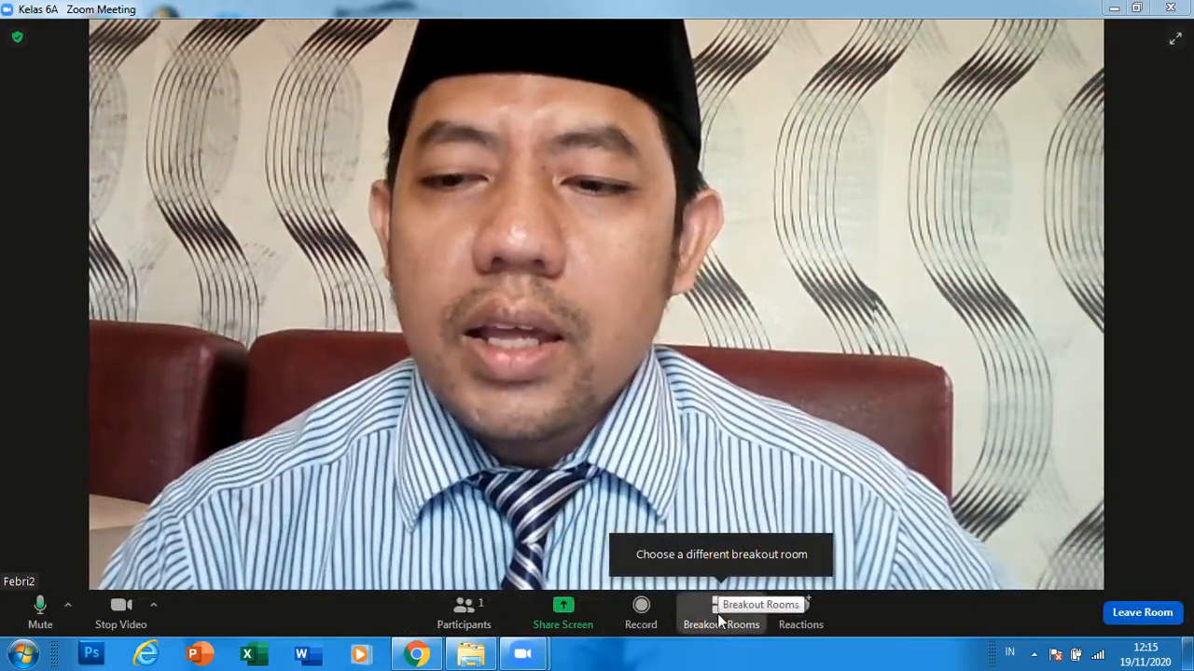
Check the participant's breakout room choices, and return from Kelas 6A to the maximized main session without leaving the meeting.
{"action": "left_click", "coordinate": [717, 614]}
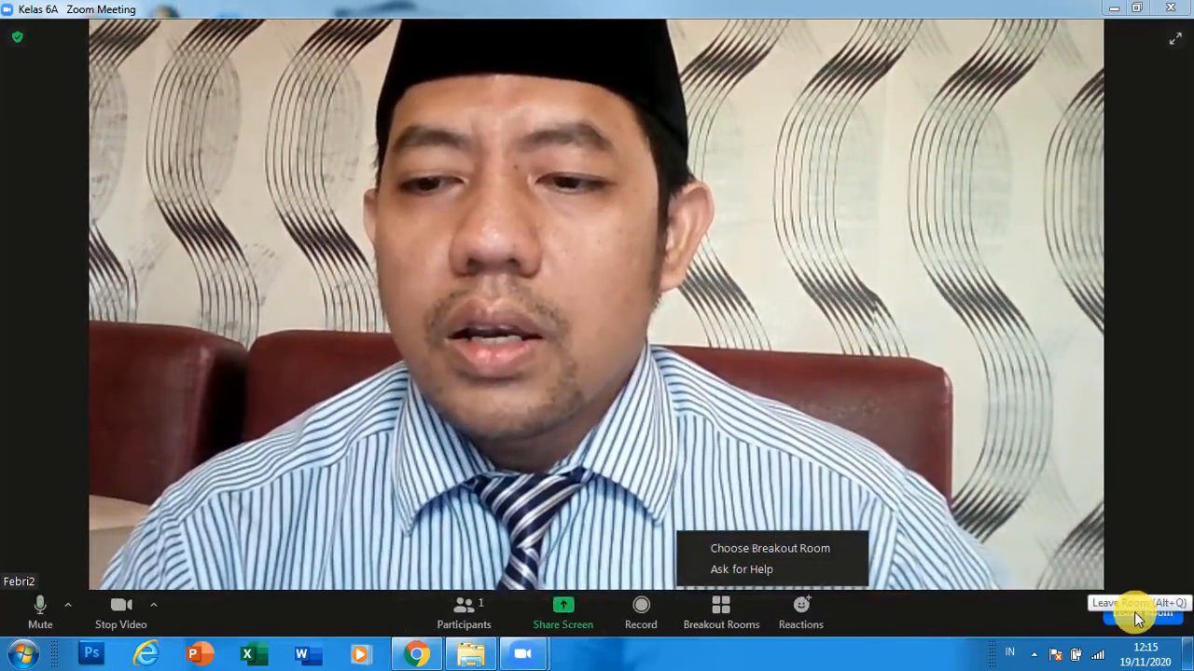
{"action": "left_click", "coordinate": [1134, 611]}
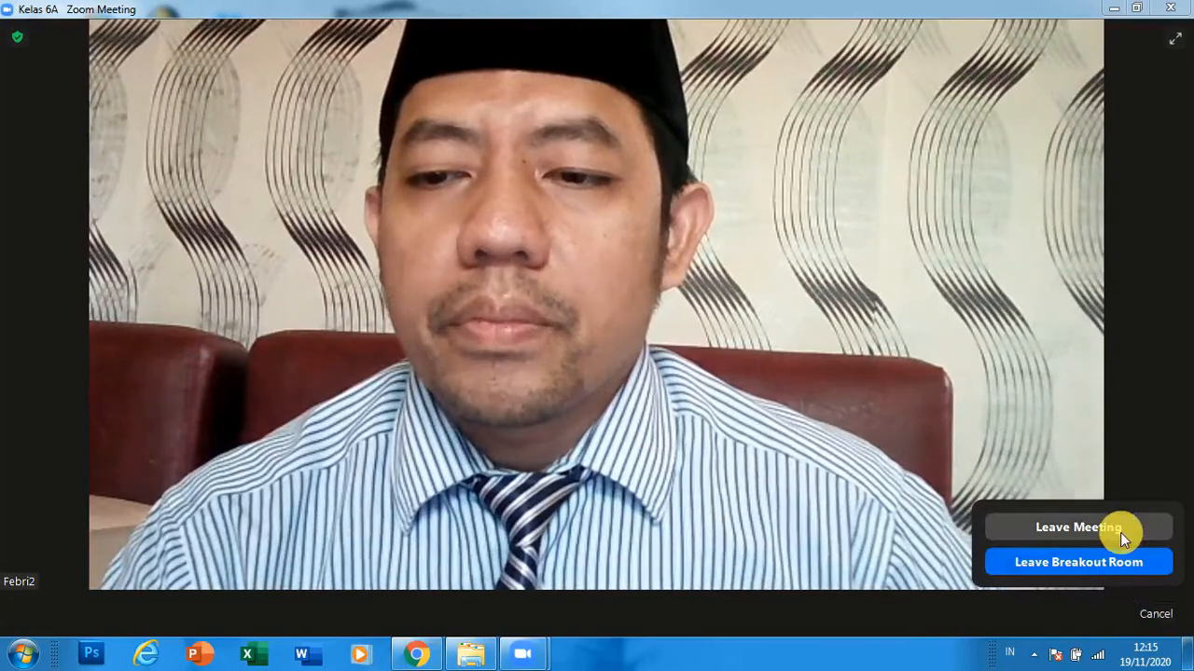
{"action": "left_click", "coordinate": [1043, 564]}
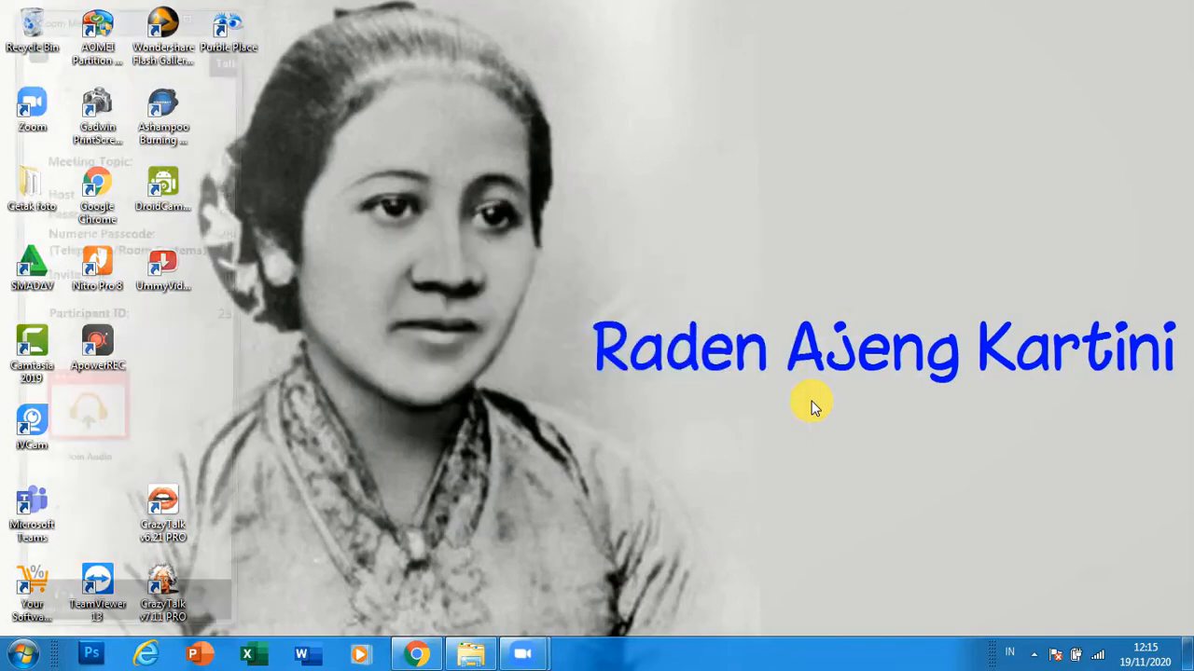
{"action": "left_click", "coordinate": [190, 19]}
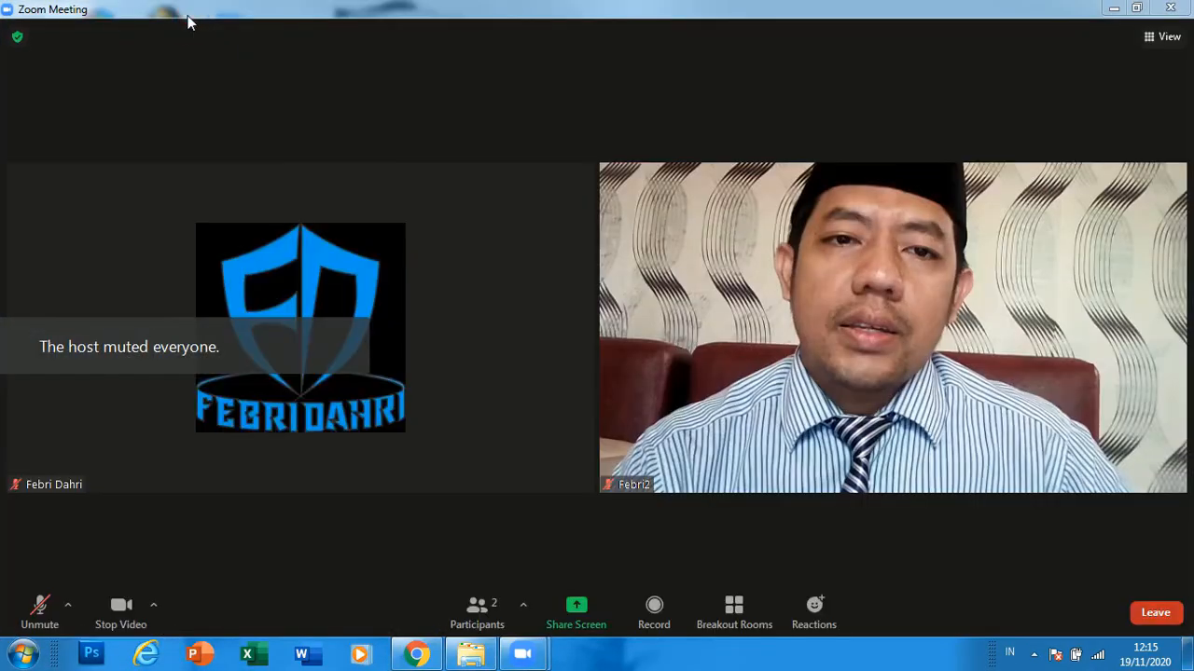